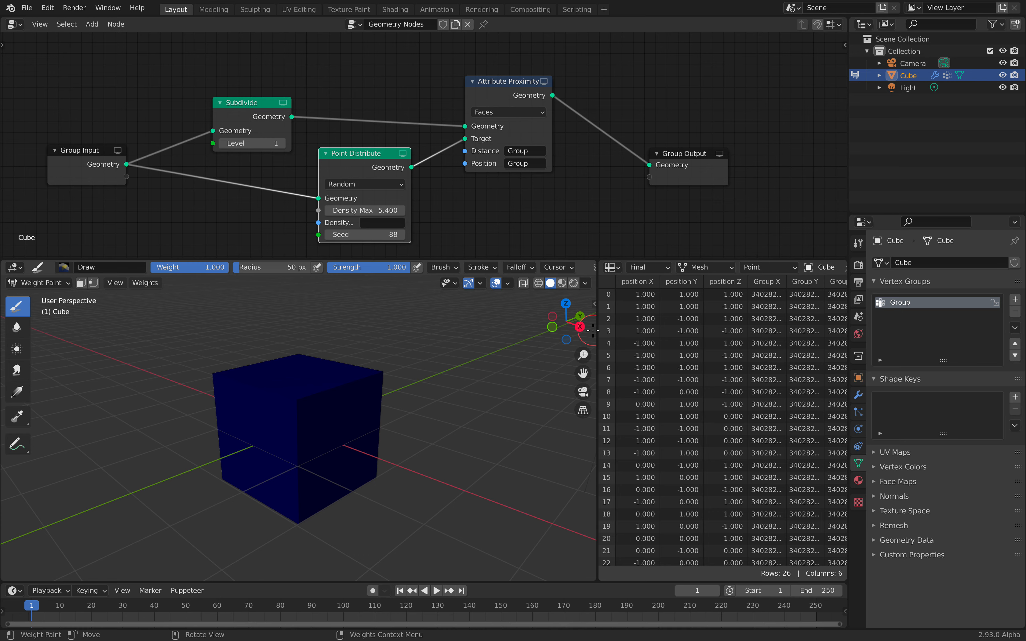
Widen the spreadsheet area and switch the cube to Vertex Paint, then back to Weight Paint mode.
drag(598, 330, 533, 330)
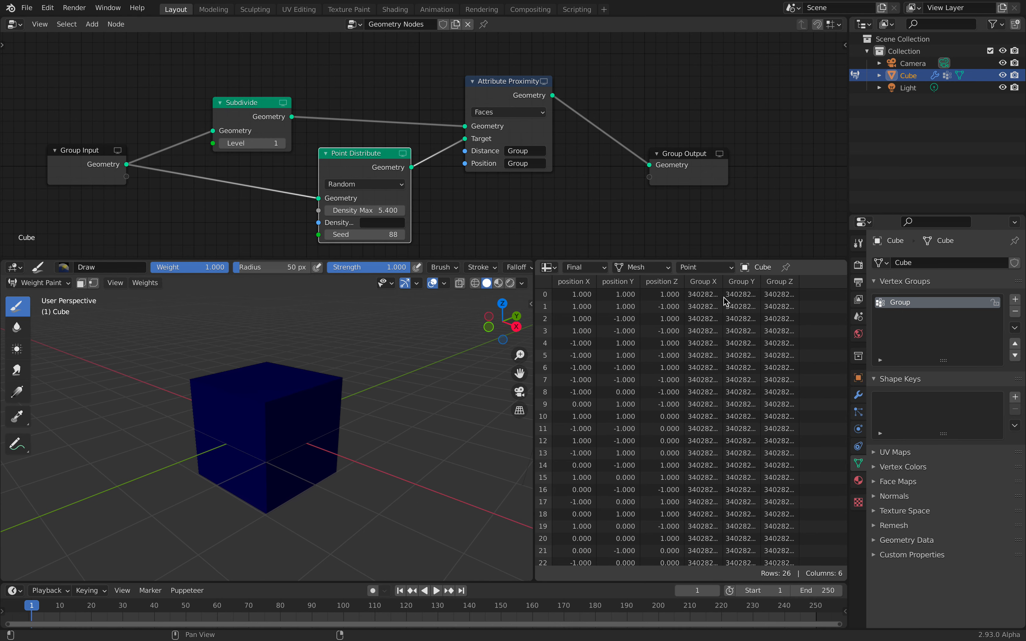
click(37, 283)
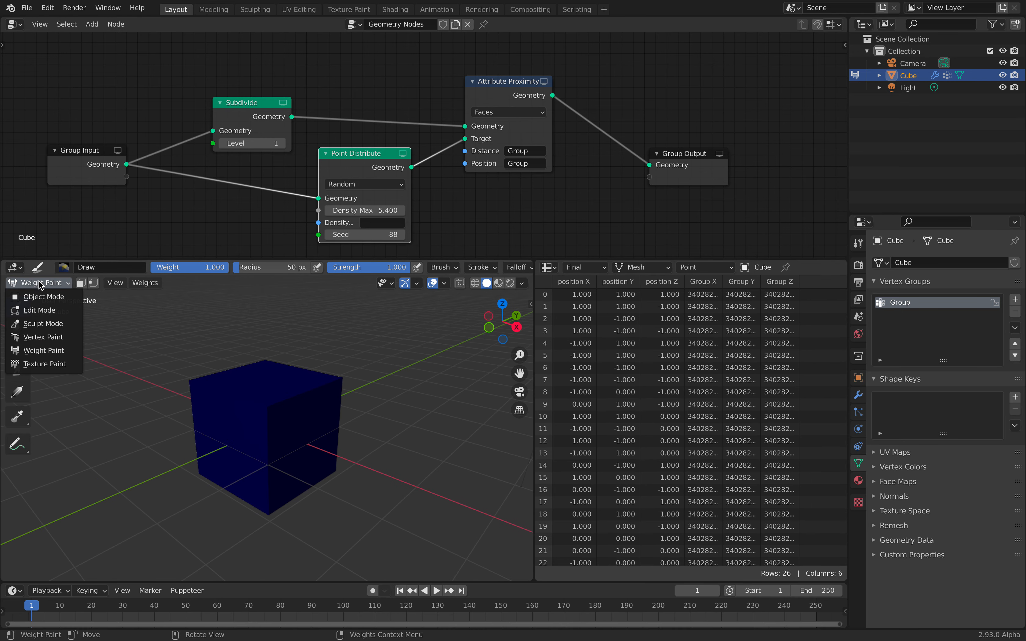
click(51, 320)
click(46, 283)
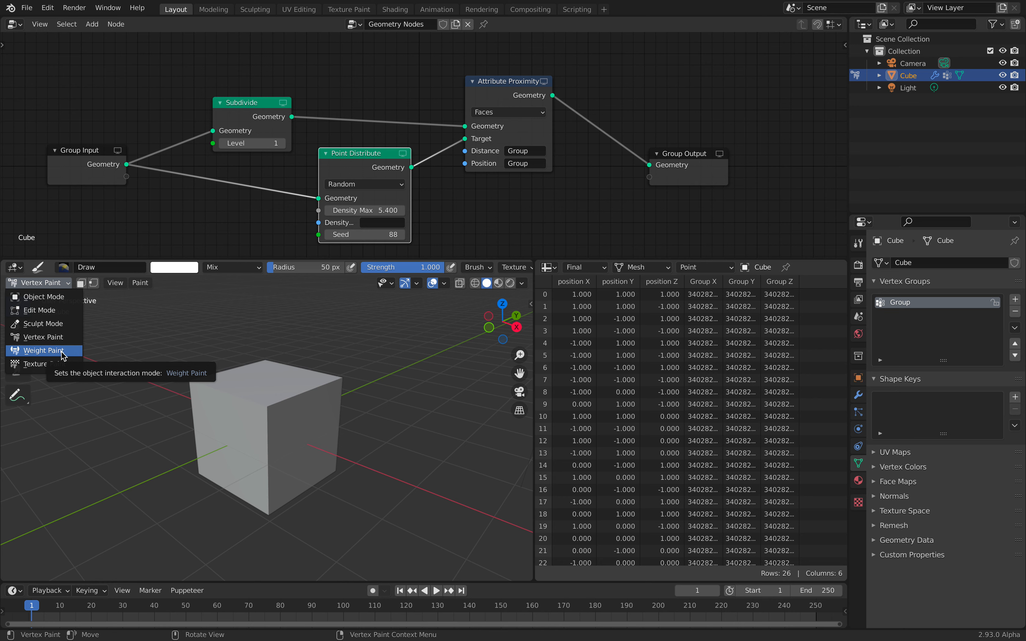
click(44, 350)
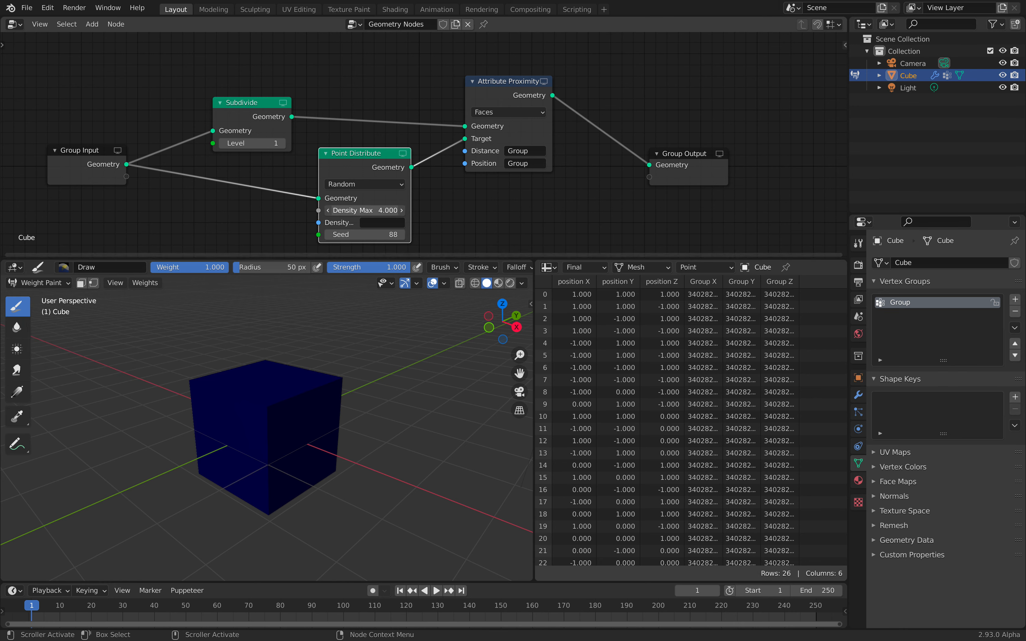
On the Point Distribute node, set Density Max to 1.8, the density attribute to Group and Seed to 116.
click(376, 220)
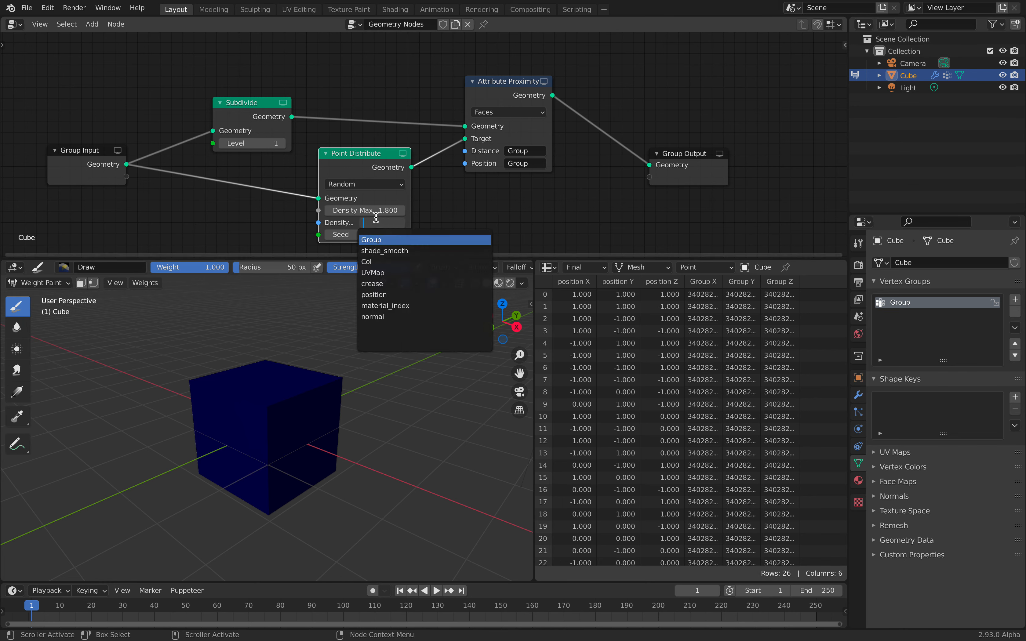
click(367, 158)
drag(366, 156, 347, 162)
click(355, 231)
click(356, 246)
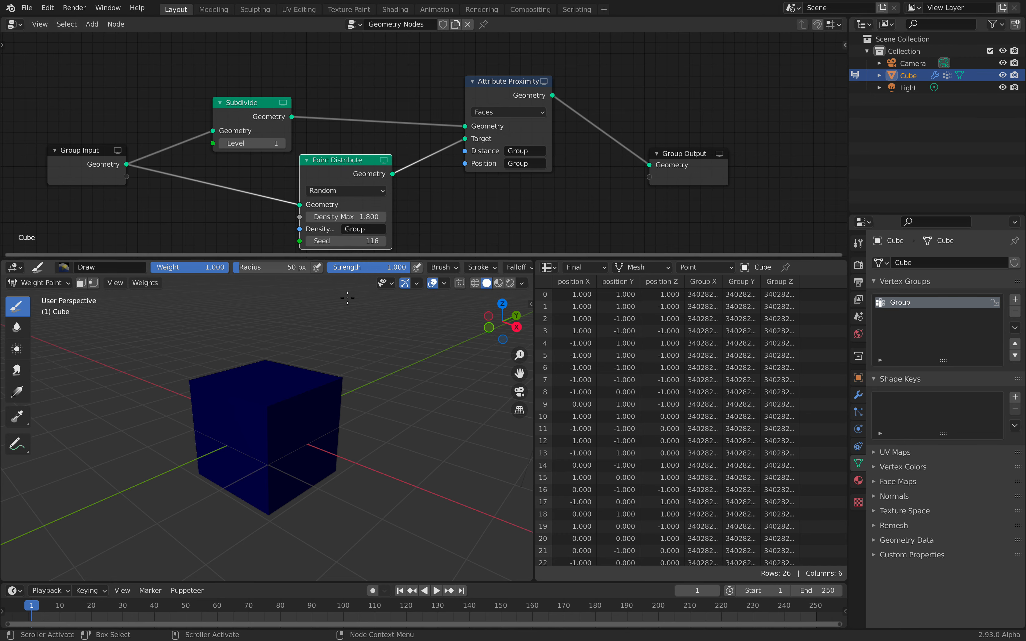
Return the cube to Object Mode and set the Attribute Proximity node's target geometry to Points.
click(38, 283)
click(34, 300)
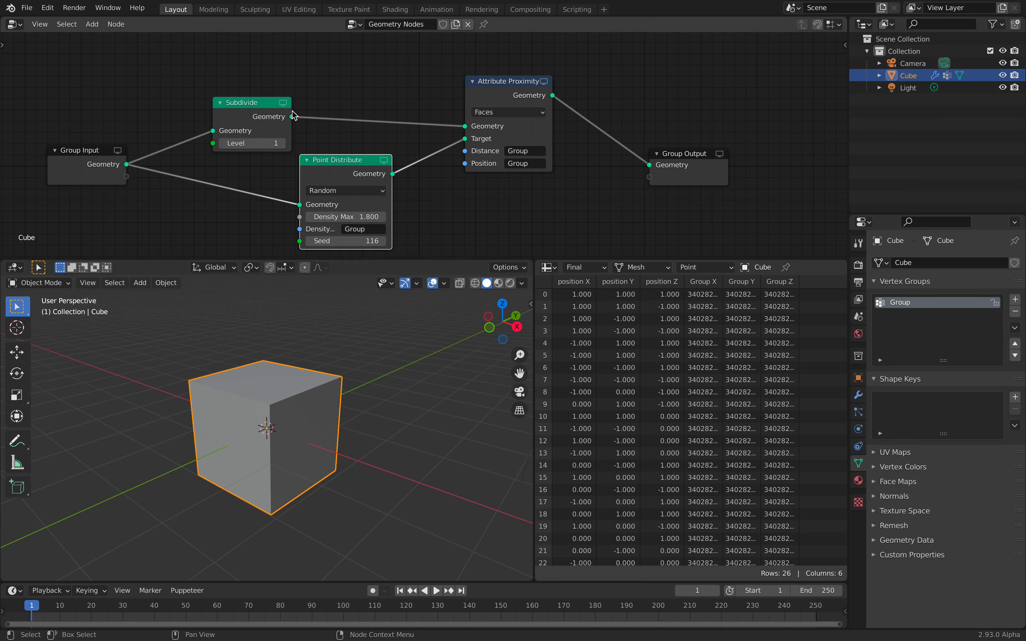
drag(291, 111, 341, 103)
click(483, 112)
click(491, 125)
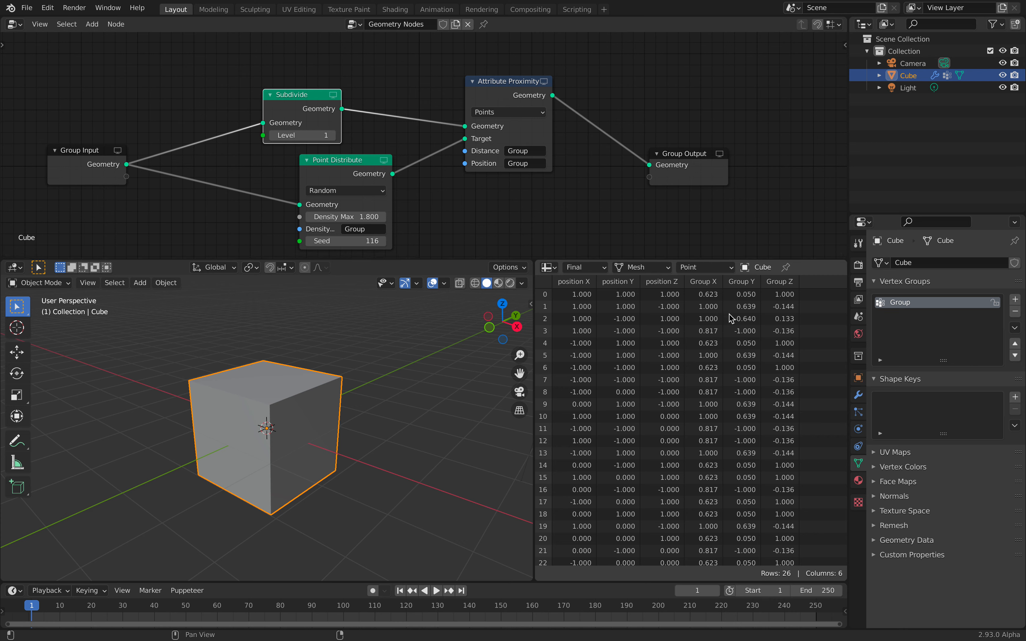
Set Point Distribute's Density Max to 2.4 and Seed to 182, and Subdivide's Level to 3, moving the nodes closer together.
drag(346, 217, 357, 241)
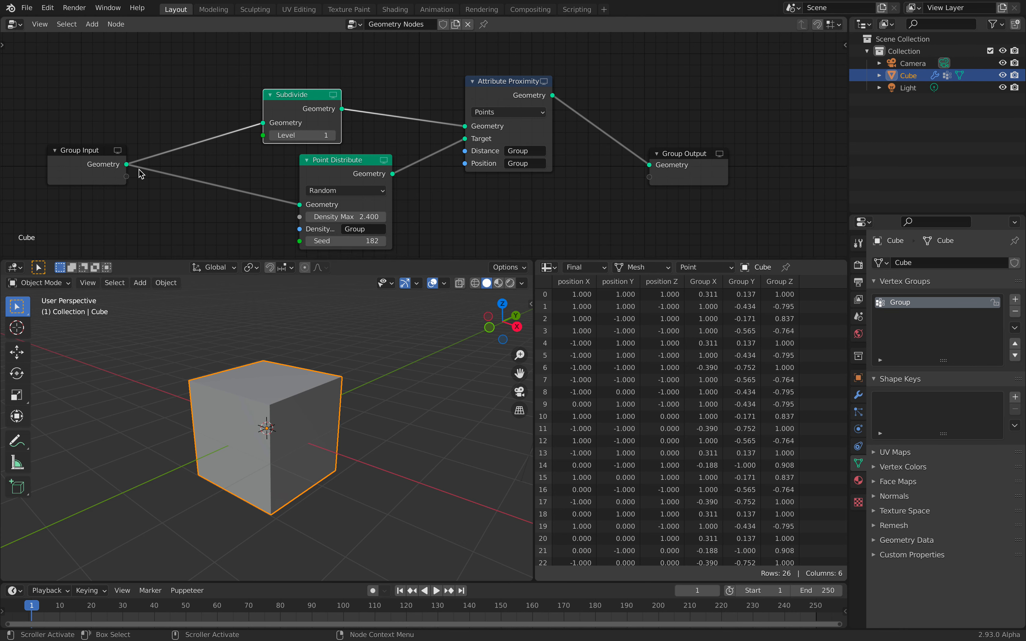
drag(108, 158, 205, 151)
drag(276, 116, 306, 109)
click(361, 127)
click(361, 128)
click(366, 162)
drag(367, 161, 373, 154)
scroll(282, 408, up, 3)
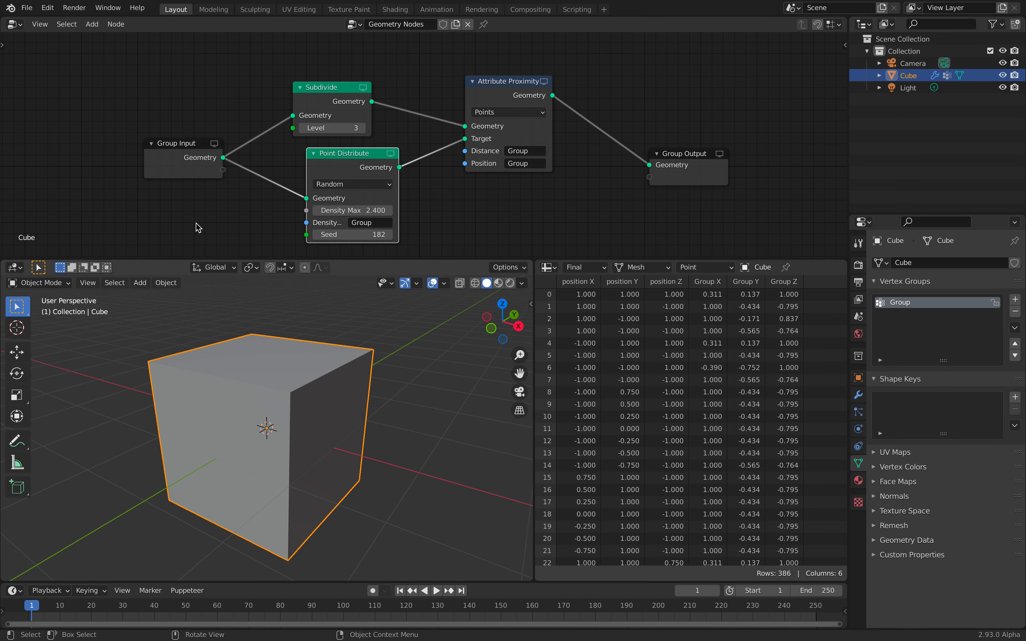
Open the recent file metablend_003.blend without saving the current scene.
click(26, 8)
mouse_move(59, 46)
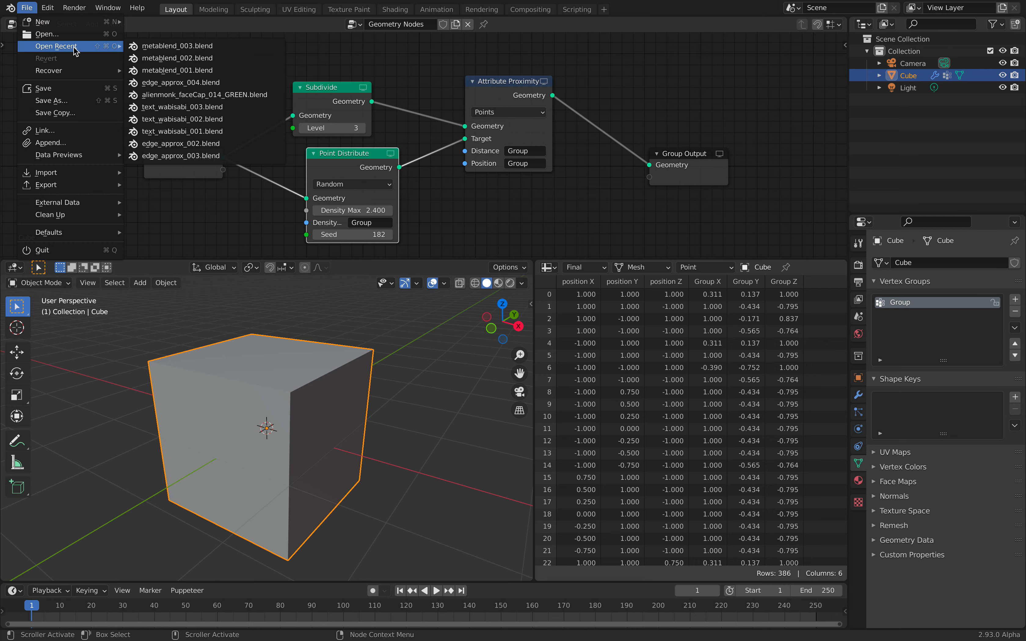
click(147, 47)
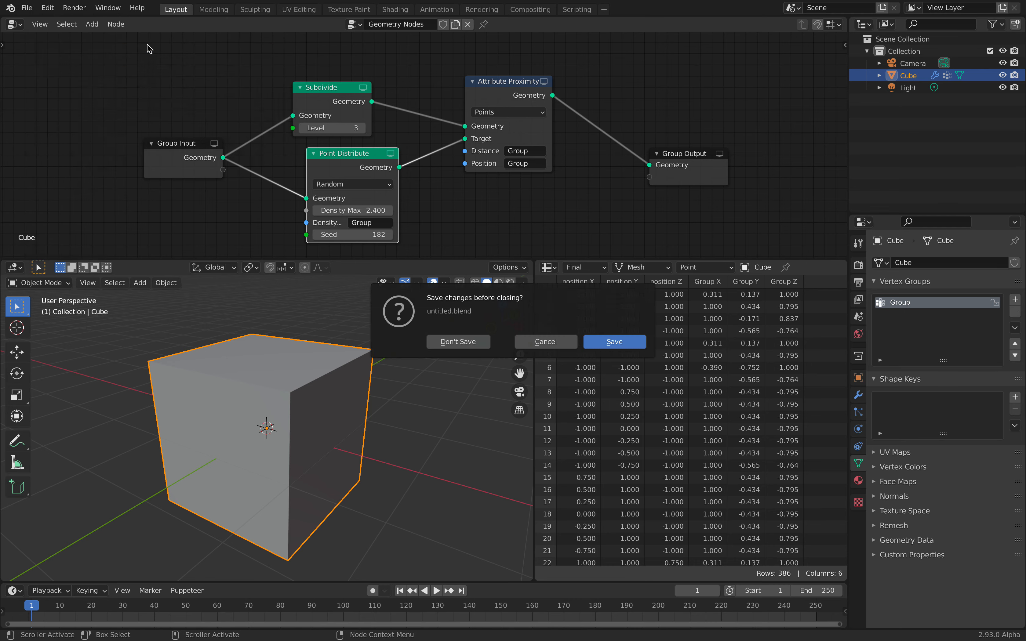
click(458, 342)
Rearrange the Subdivide, Point Instance, Attribute Proximity and Attribute Map Range nodes so the node tree is easier to read.
middle_drag(319, 154, 327, 172)
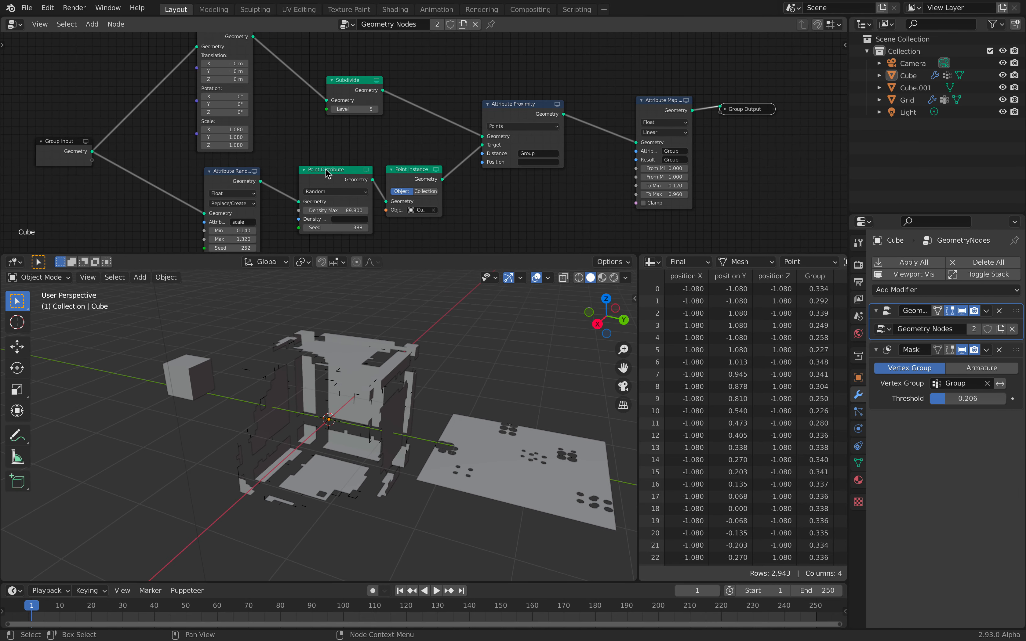
drag(348, 81, 323, 71)
drag(428, 172, 419, 152)
middle_drag(433, 132, 432, 148)
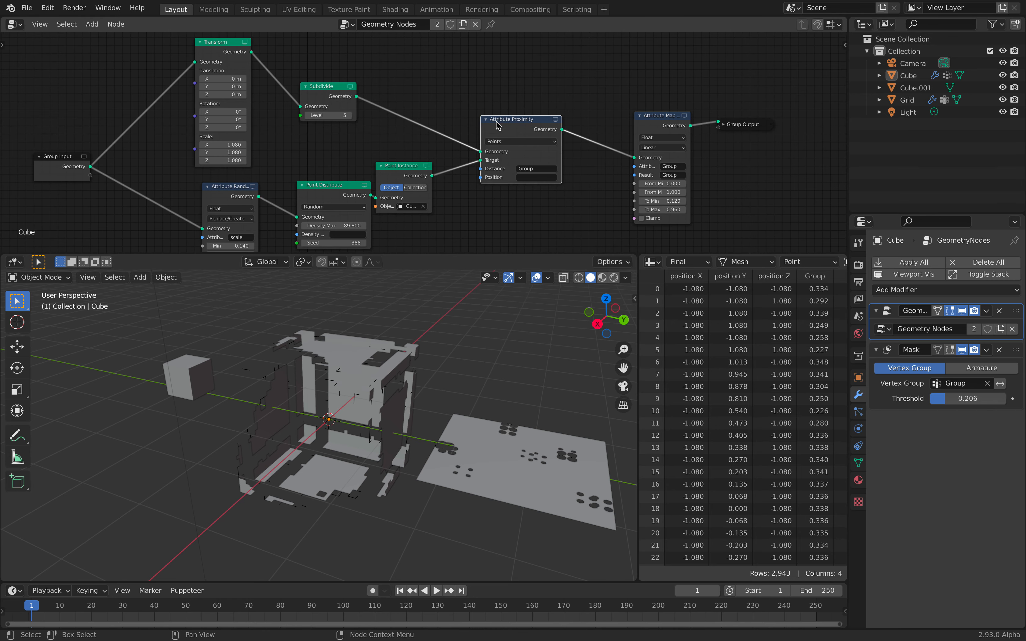
drag(497, 124, 471, 111)
drag(636, 136, 674, 126)
Set the Attribute Map Range node's To Min to 0.060 and To Max to 1.120.
scroll(594, 136, up, 2)
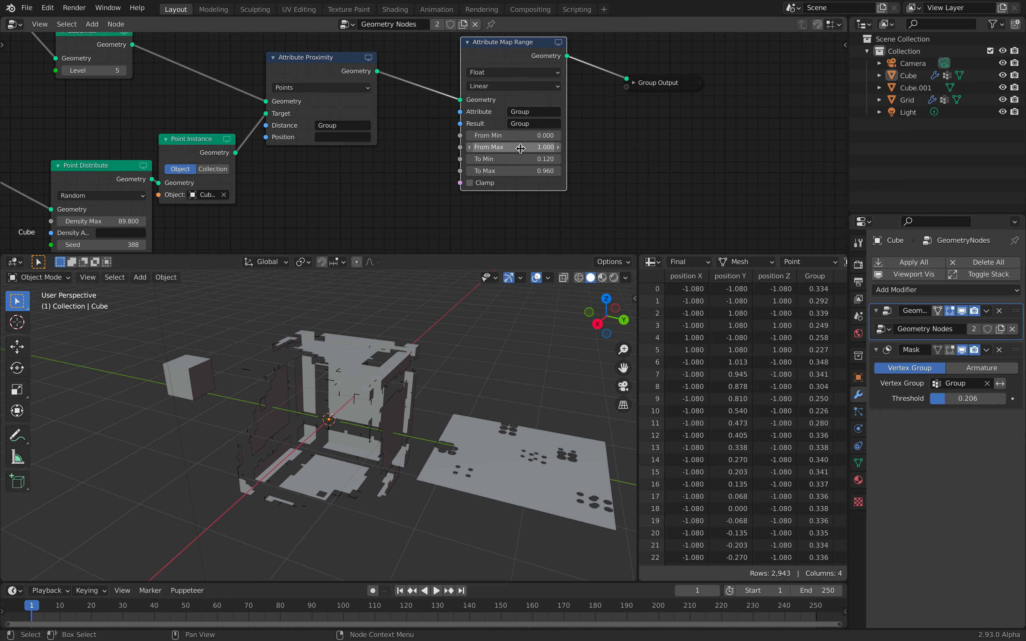
drag(519, 159, 560, 171)
middle_drag(411, 384, 413, 394)
shift+middle_drag(254, 368, 311, 374)
Connect Point Distribute directly to the Target input of Attribute Proximity and delete the Point Instance node.
scroll(297, 170, down, 4)
middle_drag(259, 128, 338, 118)
drag(263, 149, 249, 142)
drag(325, 132, 365, 184)
scroll(327, 170, up, 1)
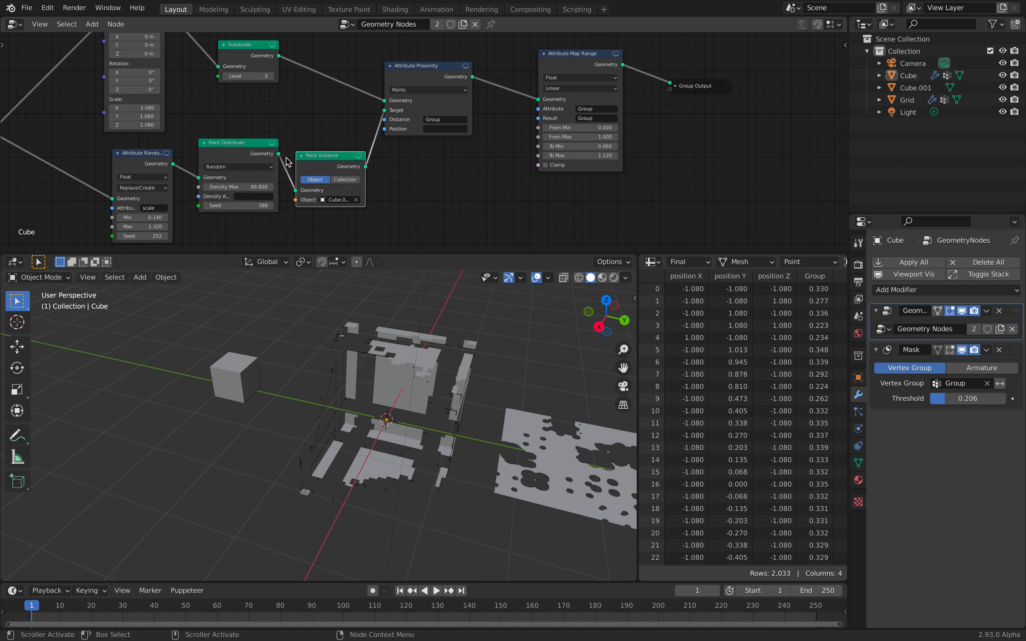
drag(278, 153, 296, 147)
drag(382, 110, 383, 111)
click(347, 157)
key(x)
Select the masked cube and inspect it in Weight Paint mode, returning to Object Mode.
middle_drag(365, 348, 285, 336)
click(56, 277)
click(308, 338)
click(311, 336)
click(58, 280)
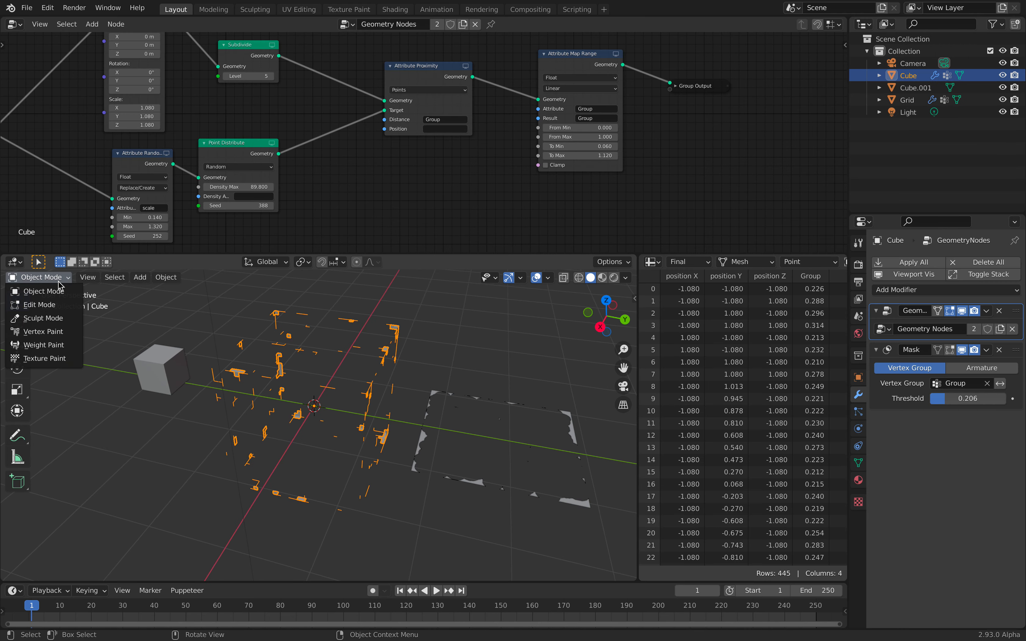
click(46, 345)
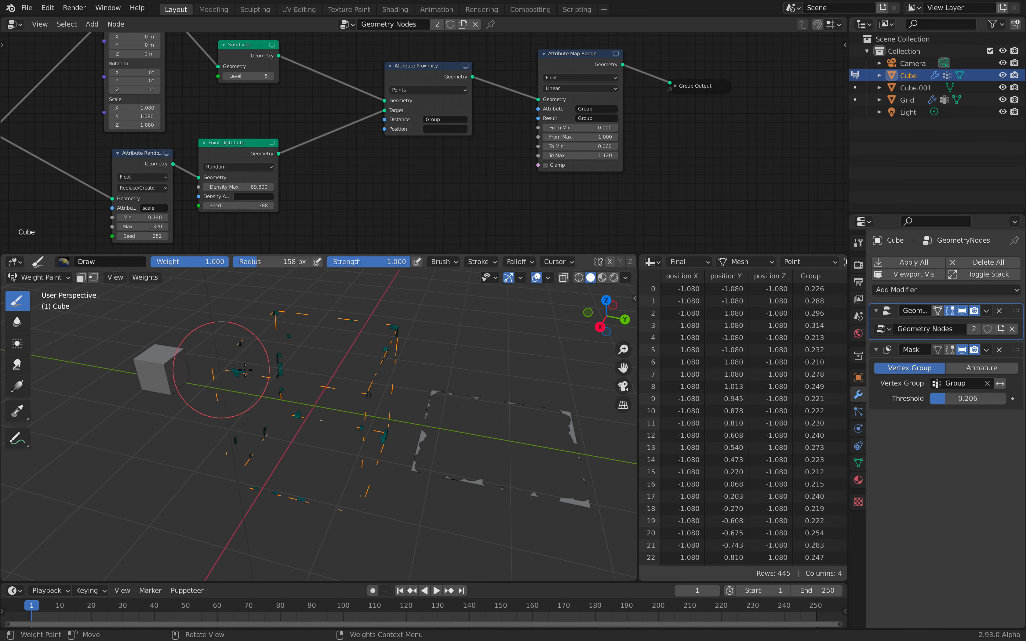
click(45, 278)
click(46, 293)
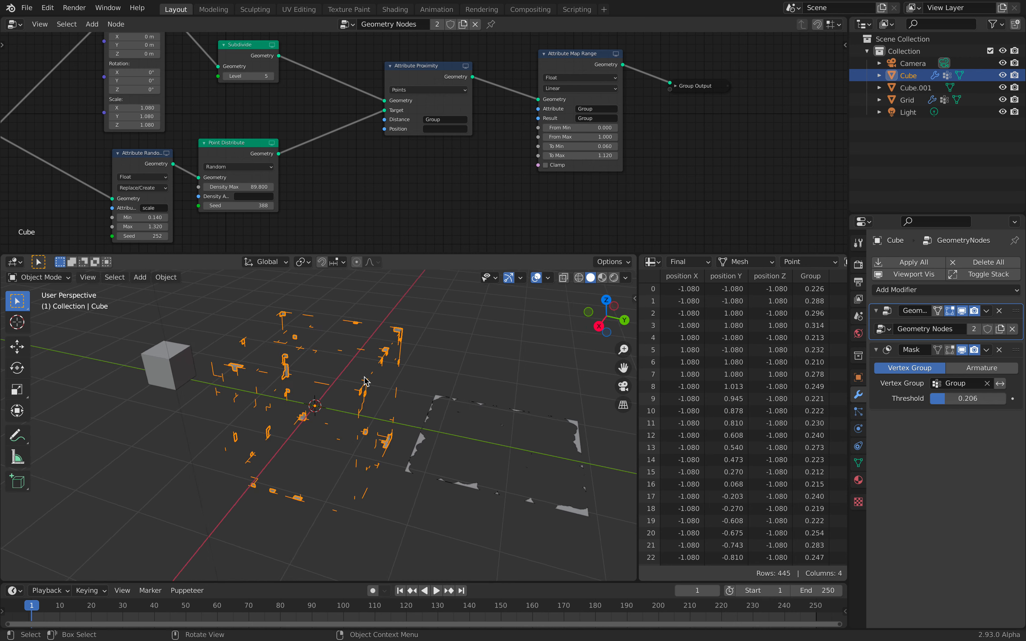
Turn off the Mask modifier's viewport display on both the cube and the grid.
click(962, 350)
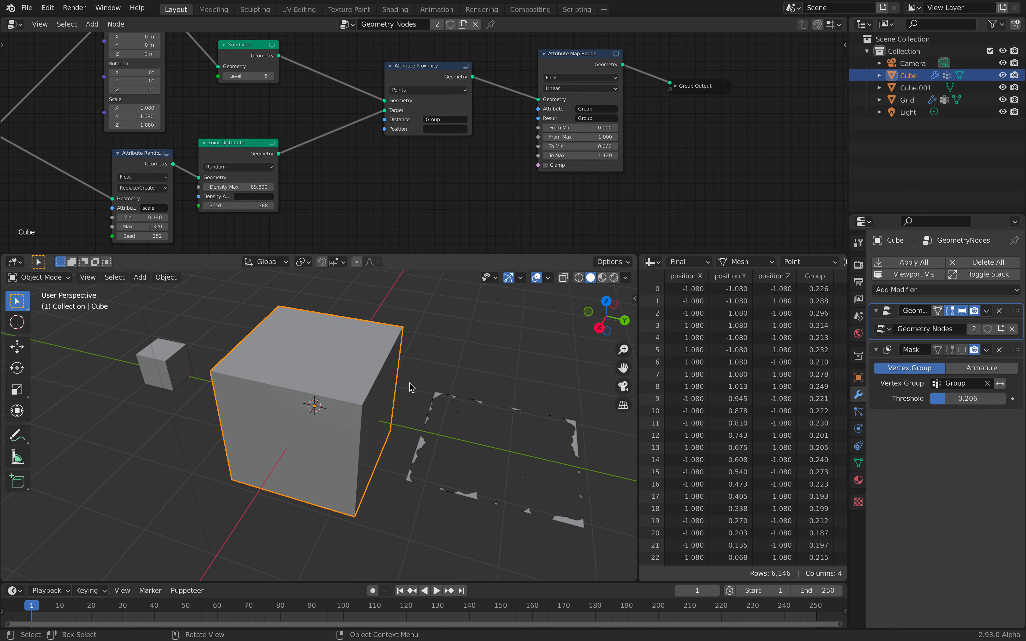
click(450, 401)
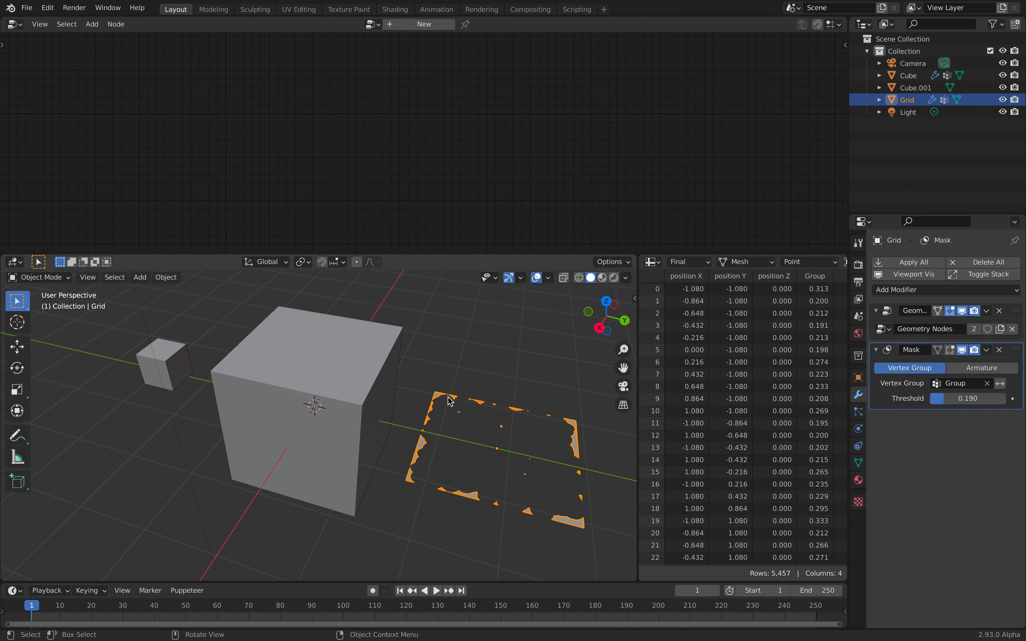
click(962, 350)
Switch the grid to Weight Paint mode and inspect its weight pattern up close.
click(39, 277)
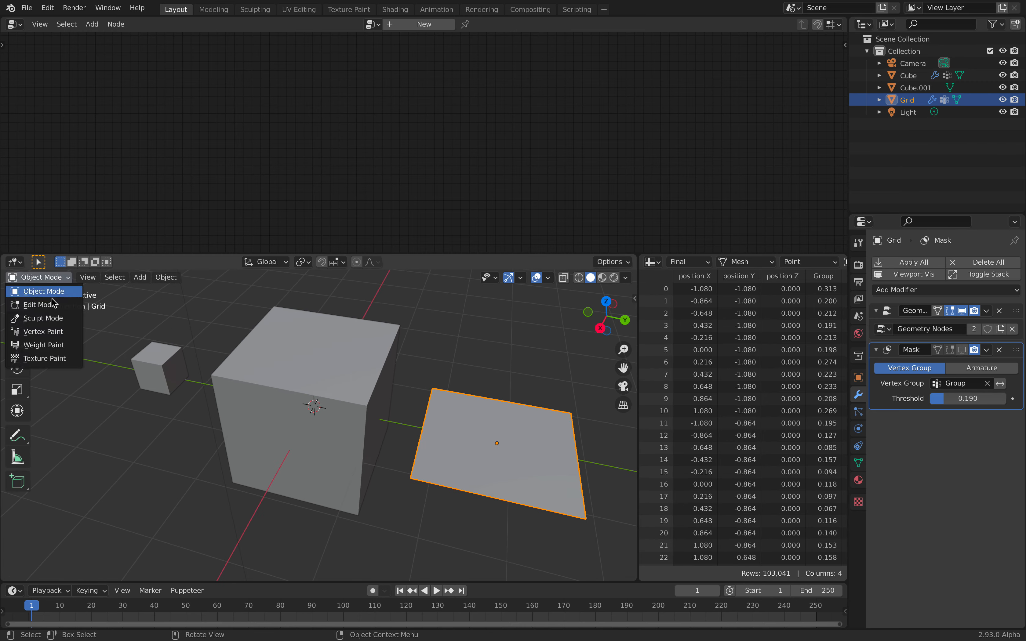
click(59, 344)
scroll(522, 472, up, 3)
mouse_move(497, 458)
middle_down()
mouse_move(513, 471)
mouse_move(299, 449)
middle_up()
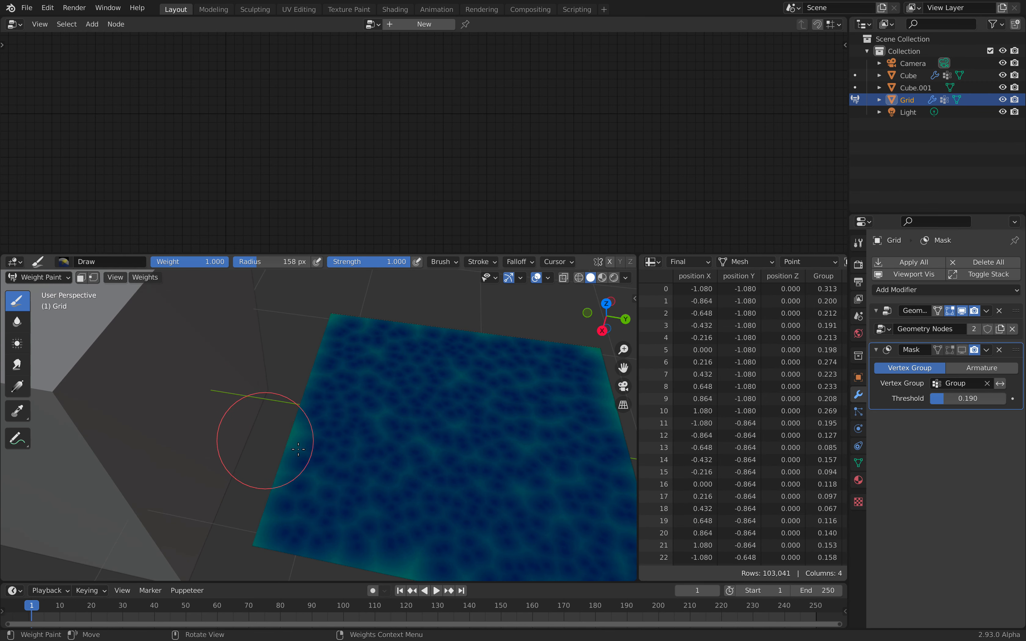
scroll(462, 467, down, 4)
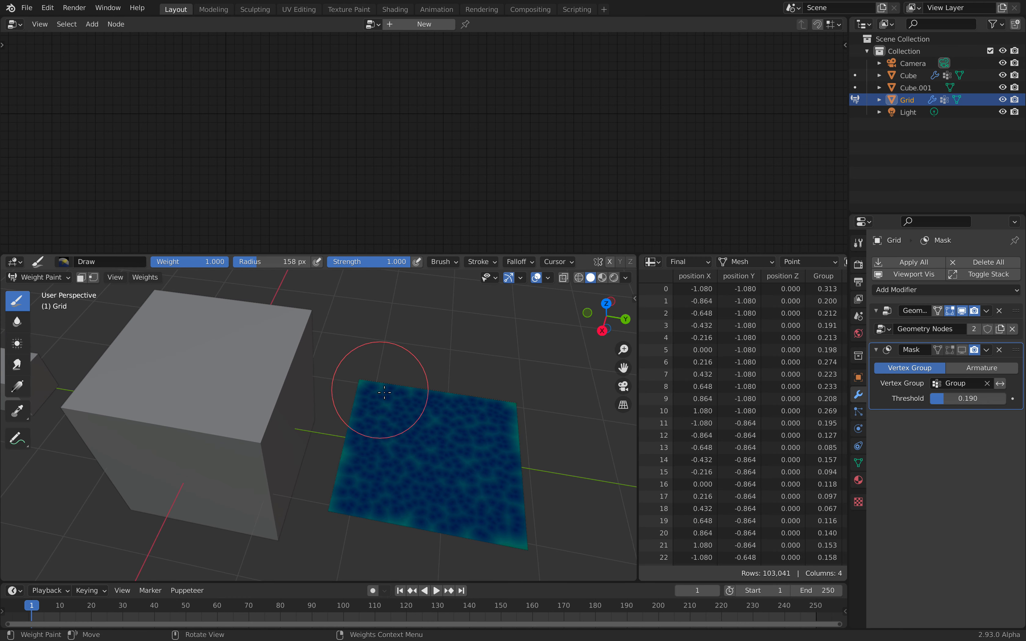
Show the grid's Geometry Nodes tree and enlarge the node editor to fit the whole tree.
click(1016, 316)
key(Home)
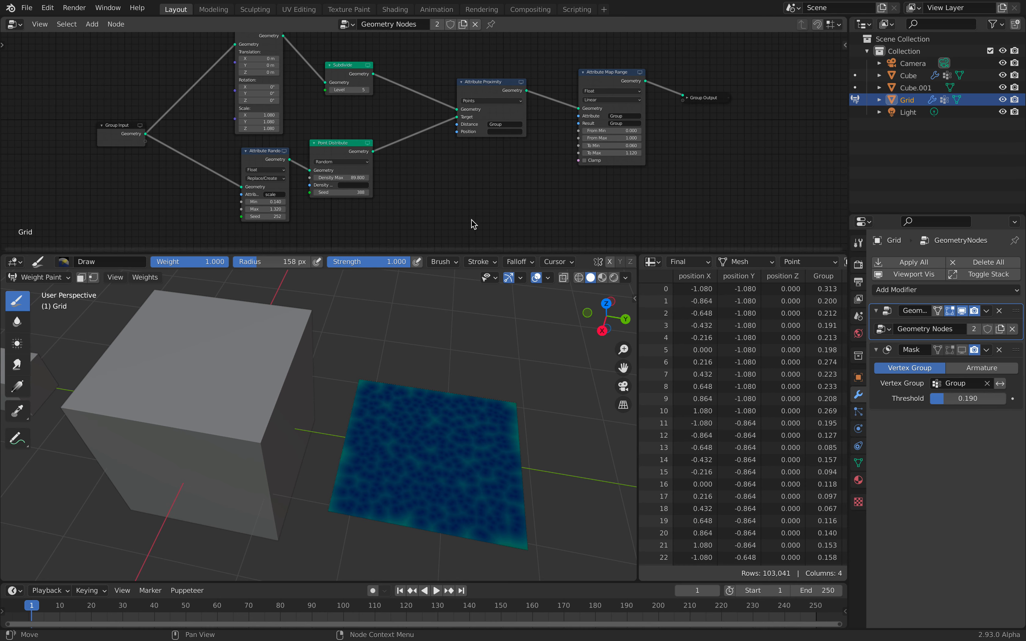
drag(478, 253, 478, 332)
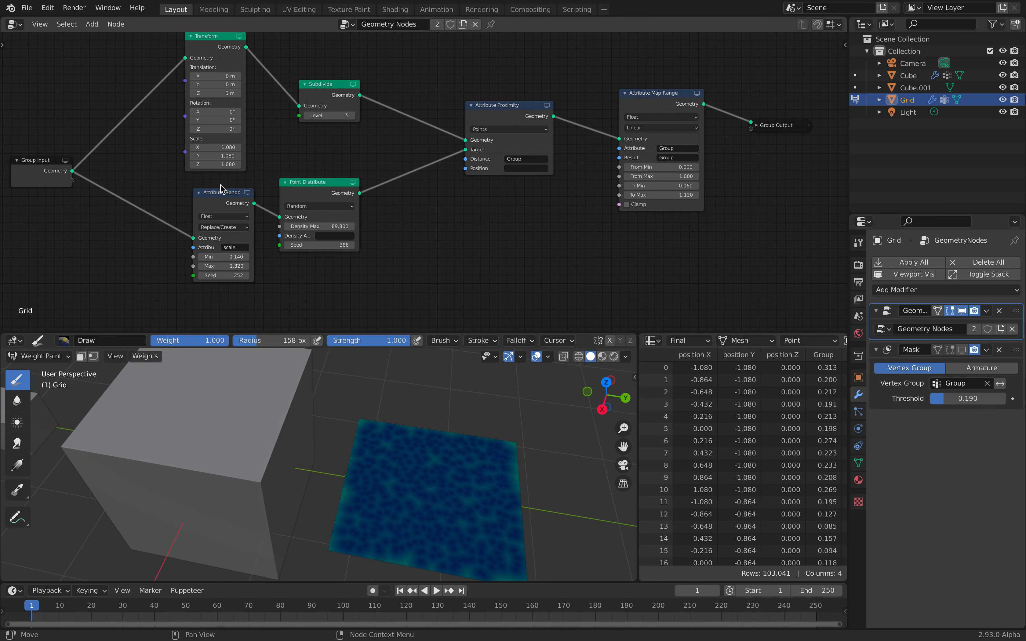
key(Home)
Space out the first nodes of the tree and set the Transform node's X, Y and Z scale to 1.
drag(84, 179, 134, 180)
drag(241, 68, 251, 72)
drag(356, 107, 360, 106)
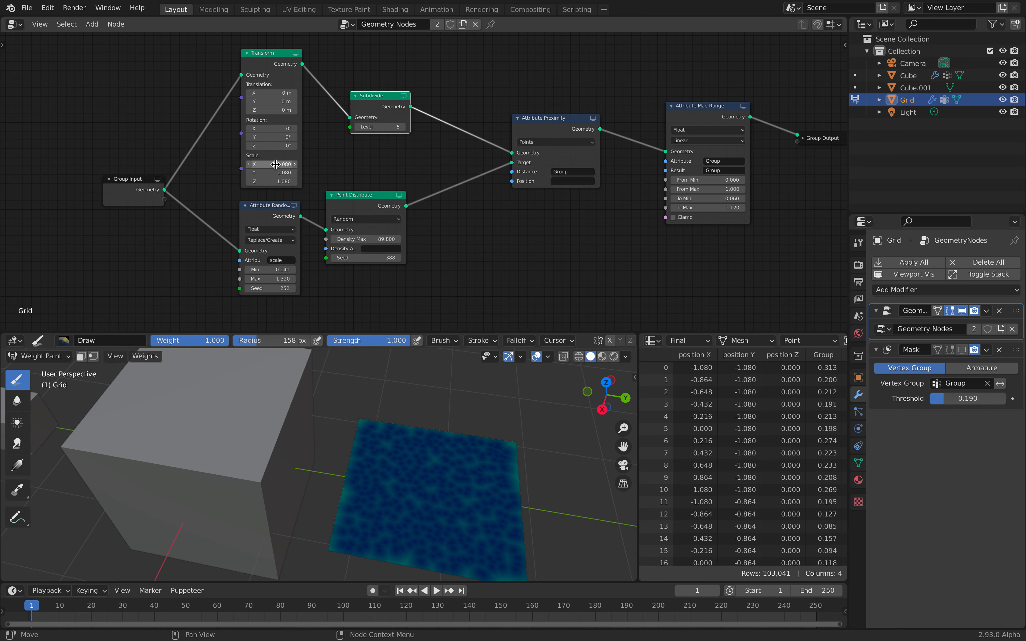
text(1)
key(Return)
scroll(340, 145, up, 1)
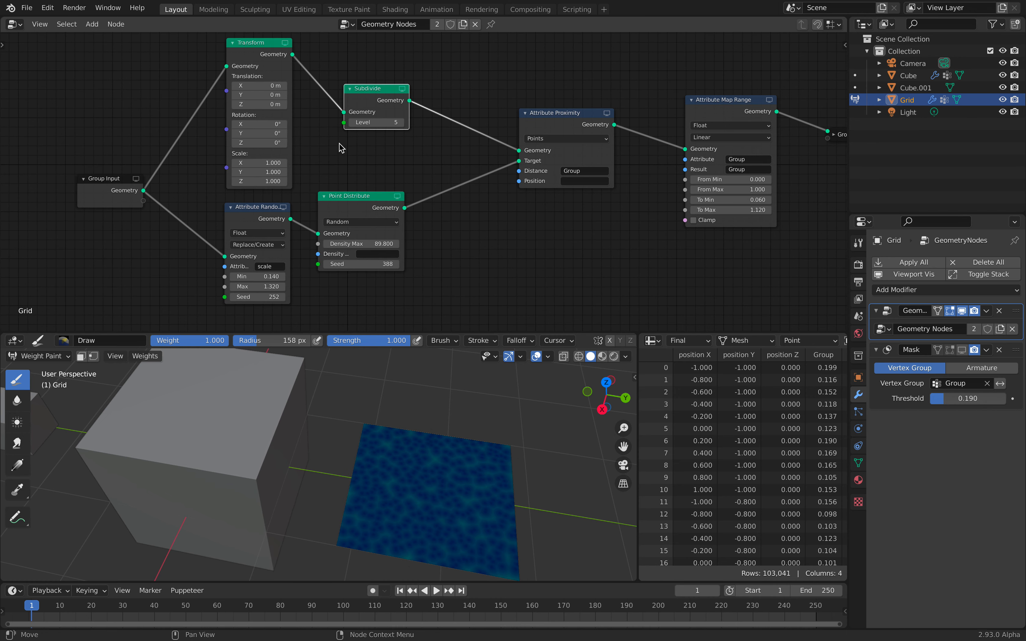
Try a lower Subdivide level on the grid and restore Level to 5.
click(352, 122)
click(401, 123)
drag(353, 123, 328, 123)
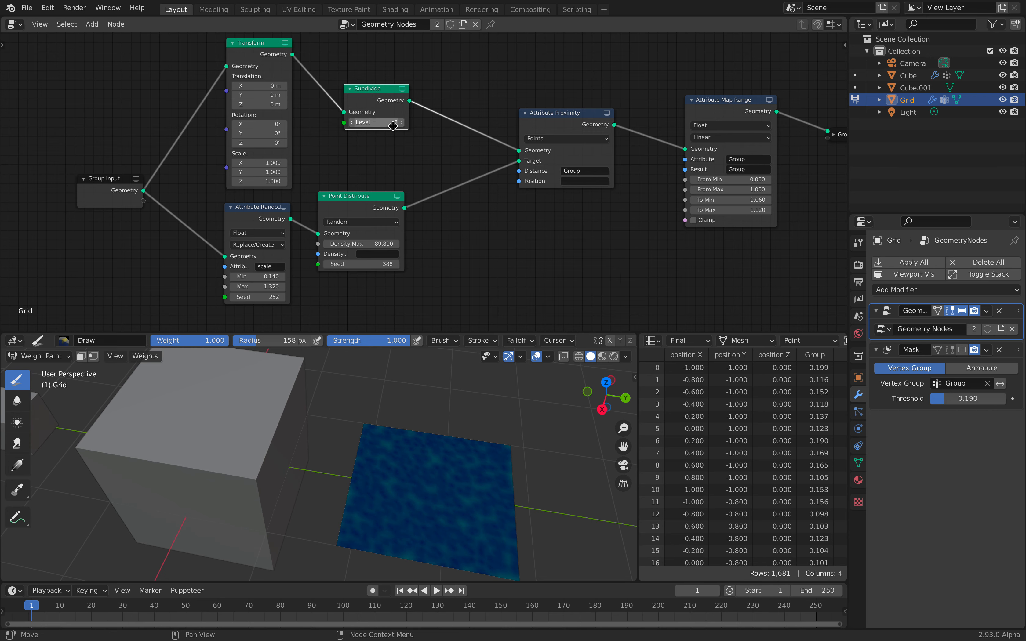
scroll(467, 469, up, 4)
shift+middle_drag(467, 469, 325, 410)
click(403, 122)
click(402, 123)
click(403, 122)
scroll(376, 166, down, 1)
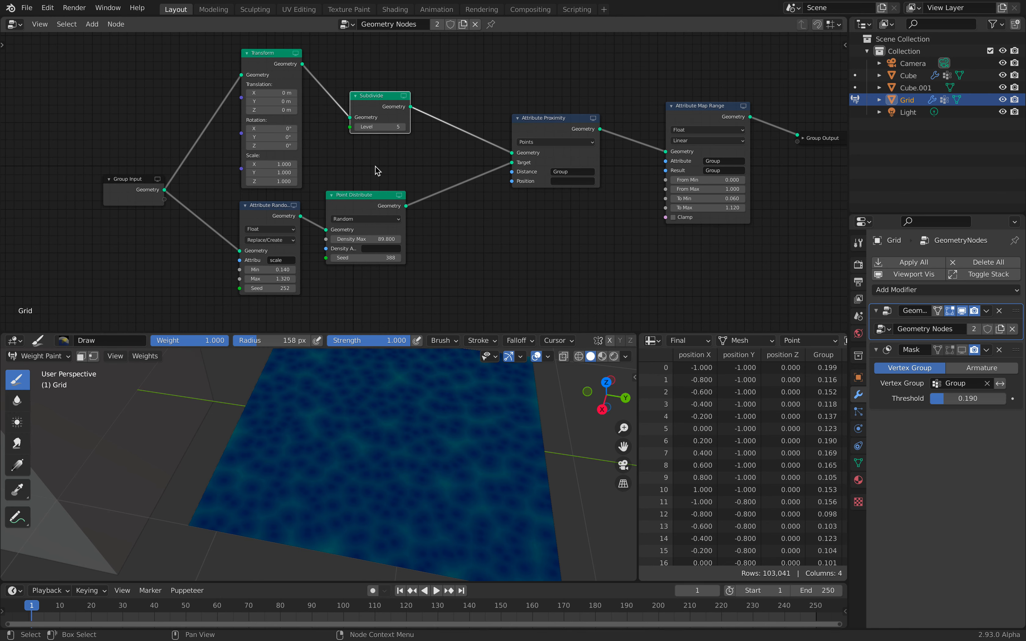
Set the Subdivide Level to 4 and move the Attribute Proximity, Point Distribute and Attribute Randomize nodes closer together.
click(356, 127)
drag(366, 103, 373, 102)
drag(531, 119, 487, 118)
drag(361, 207, 396, 186)
drag(285, 215, 298, 221)
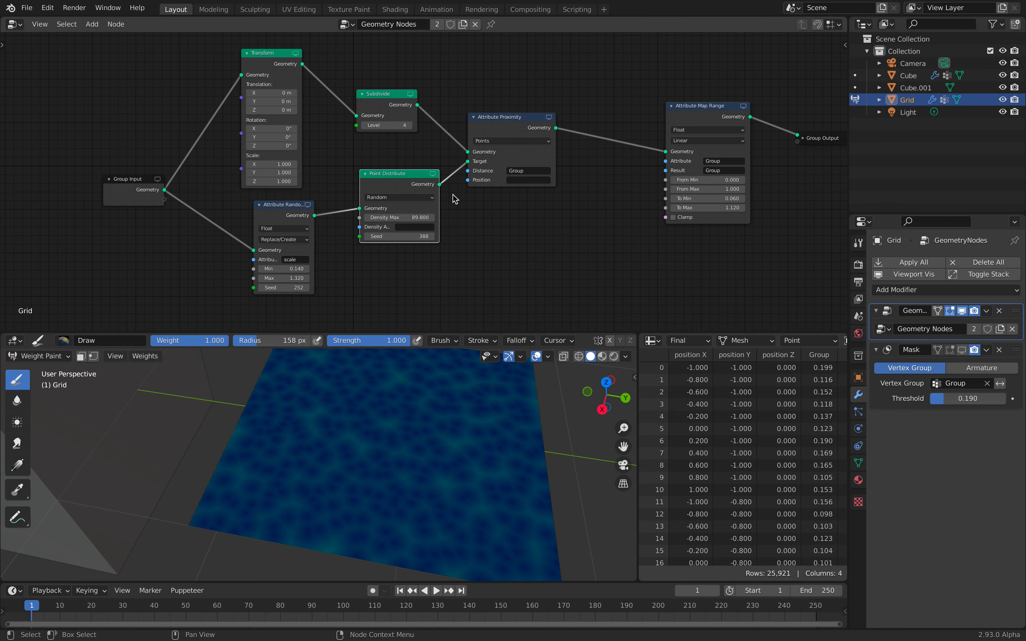
Set the Attribute Randomize node's Min to 0.180 and Max to 1.260.
scroll(445, 195, up, 1)
ctrl+middle_drag(476, 176, 278, 273)
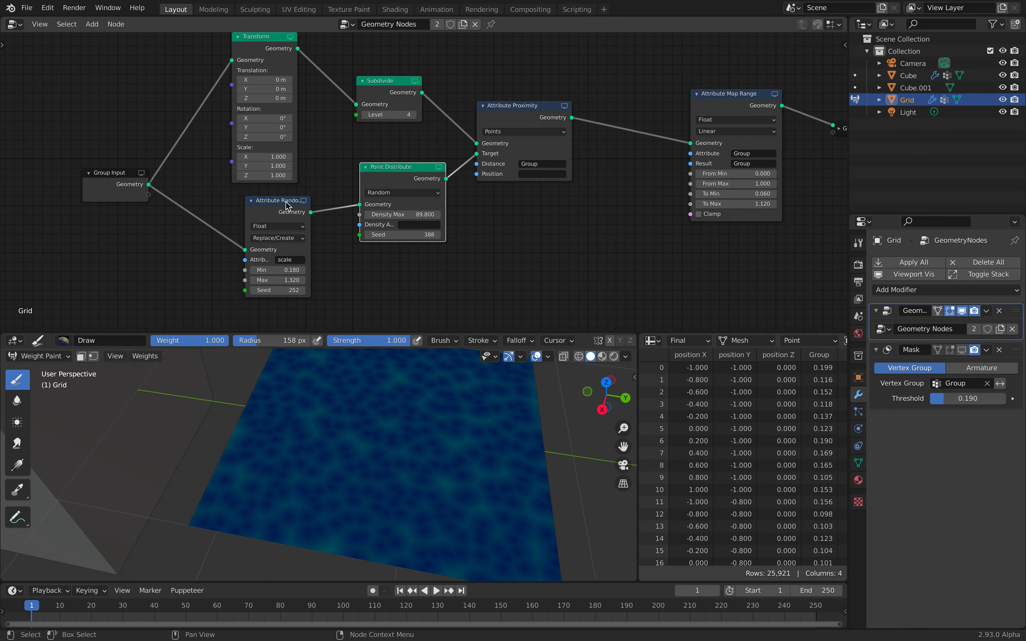
drag(287, 206, 277, 205)
drag(271, 279, 273, 276)
Set the Point Distribute node's Seed to 434 and move it and Attribute Proximity further apart.
drag(403, 186, 375, 196)
drag(371, 244, 392, 244)
drag(395, 184, 415, 178)
drag(530, 107, 567, 94)
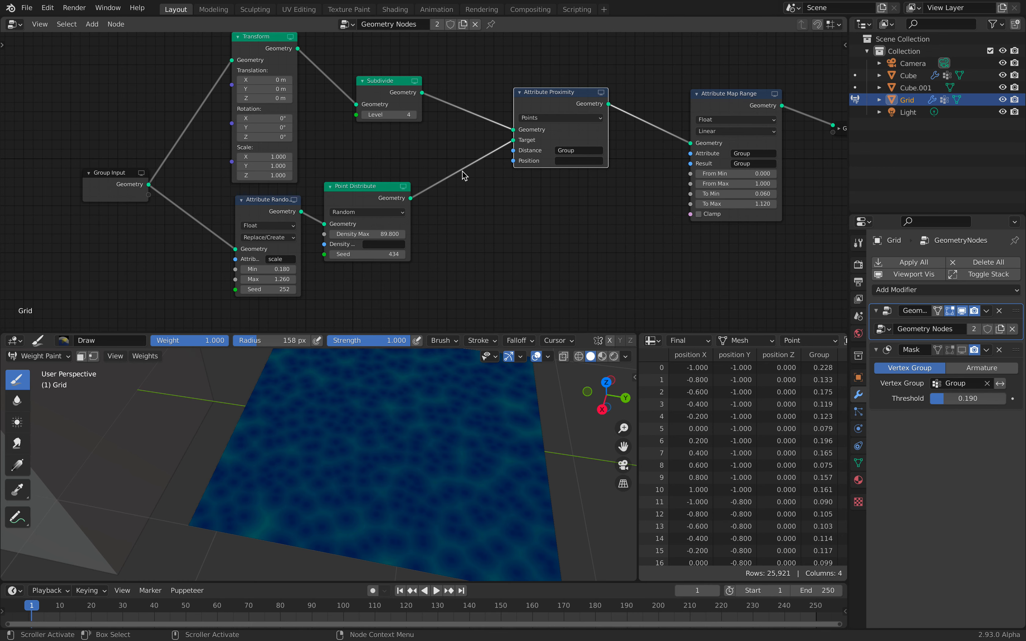
Try Faces as the Attribute Proximity node's target geometry and set it back to Points.
scroll(462, 175, down, 1)
middle_drag(624, 185, 477, 165)
scroll(435, 144, up, 1)
click(401, 97)
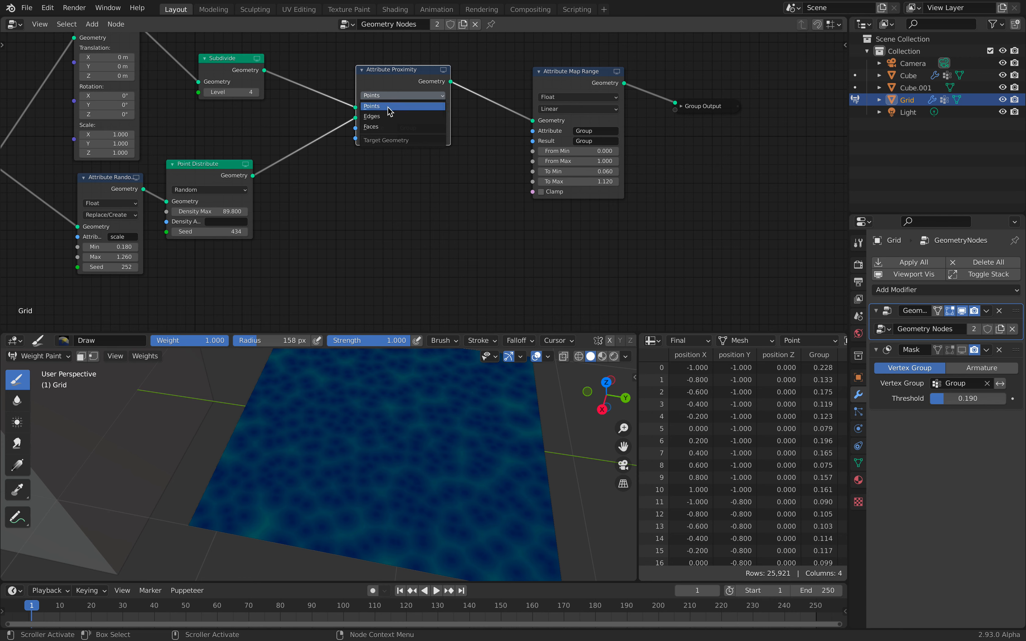
click(406, 126)
click(407, 97)
click(409, 106)
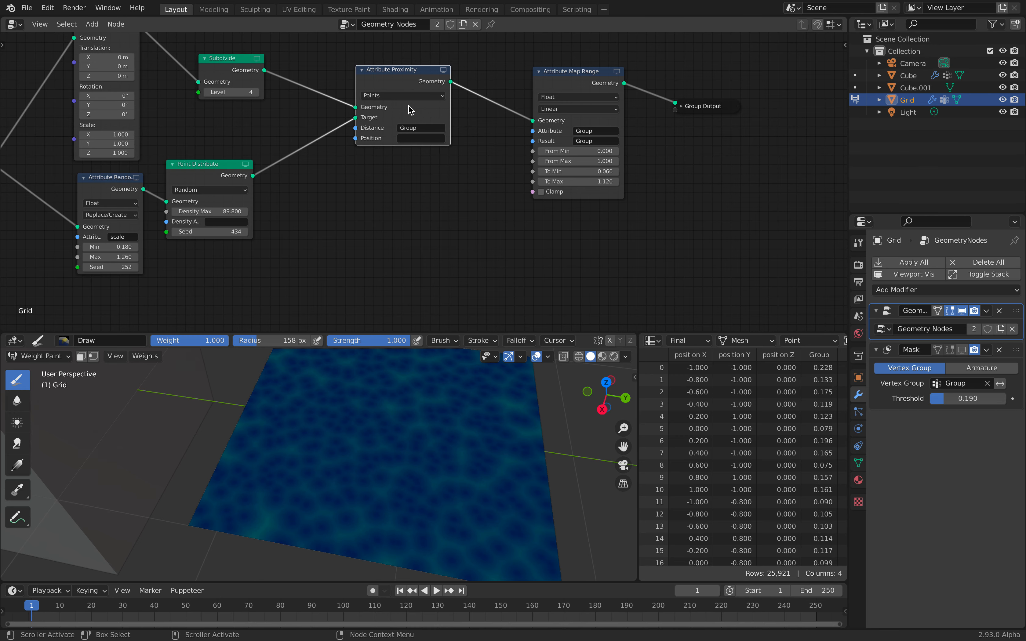
Move the Attribute Proximity and Attribute Map Range nodes closer together.
drag(406, 90, 455, 75)
drag(561, 84, 567, 82)
scroll(415, 112, down, 1)
middle_drag(415, 111, 486, 85)
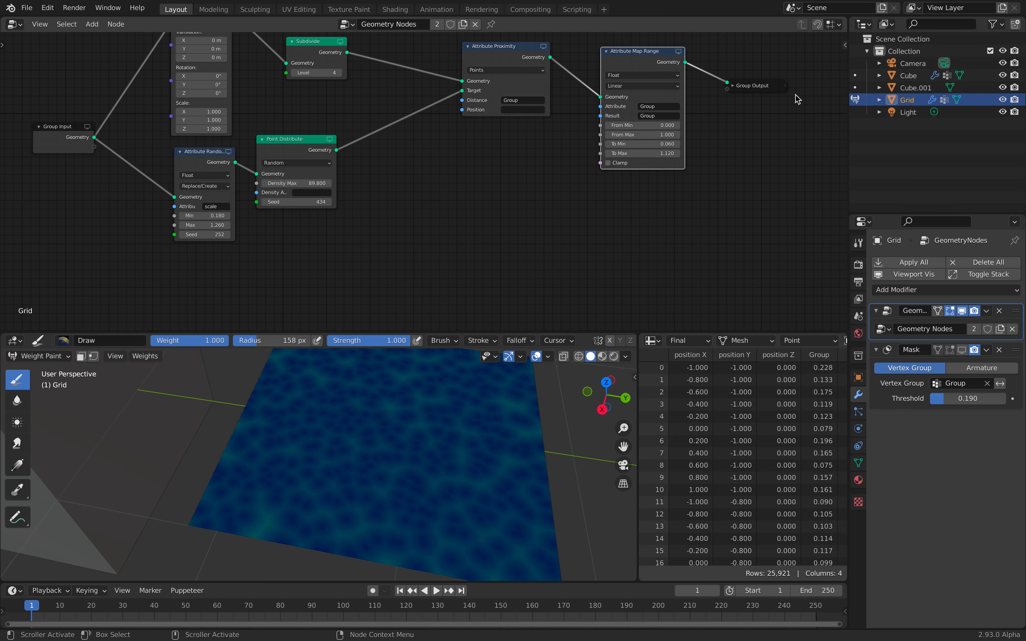
Rename the Cube.001 object as instance_cube.
double_click(913, 86)
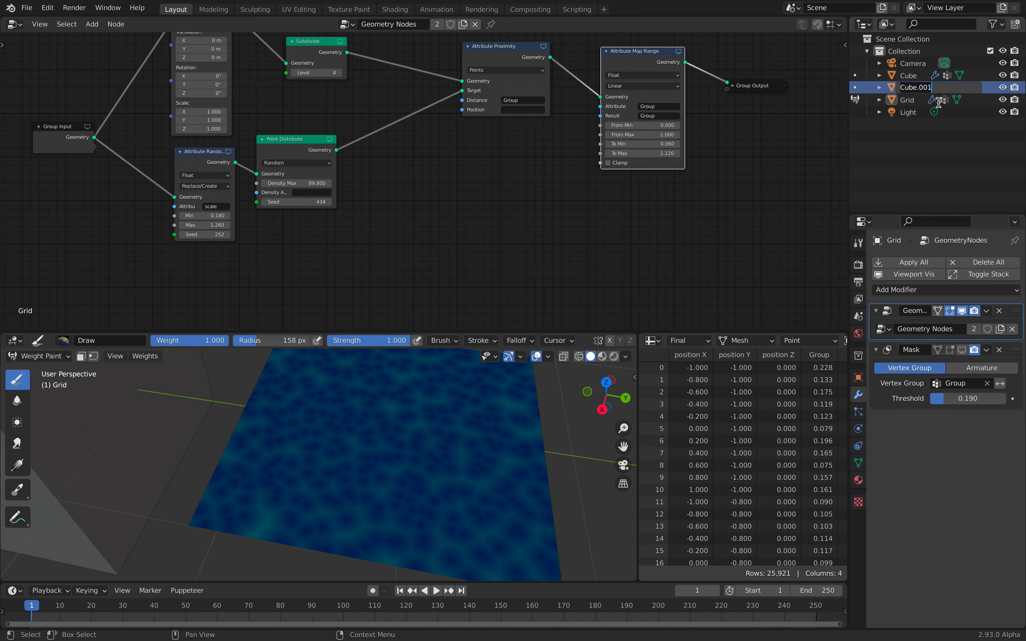
text(instance_cube)
key(Return)
scroll(250, 212, down, 2)
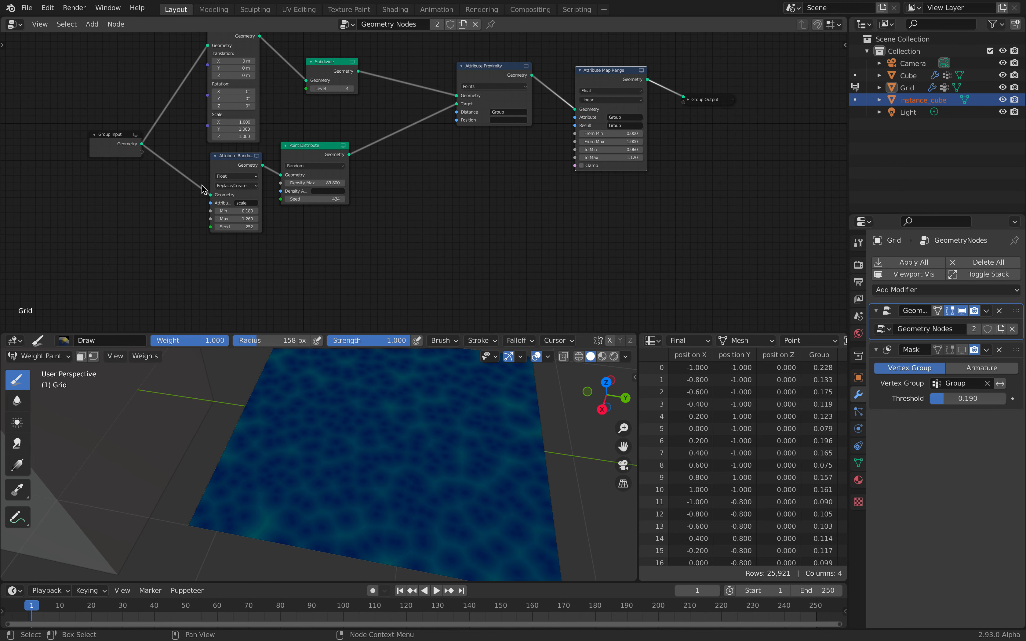
middle_drag(201, 188, 220, 209)
click(13, 25)
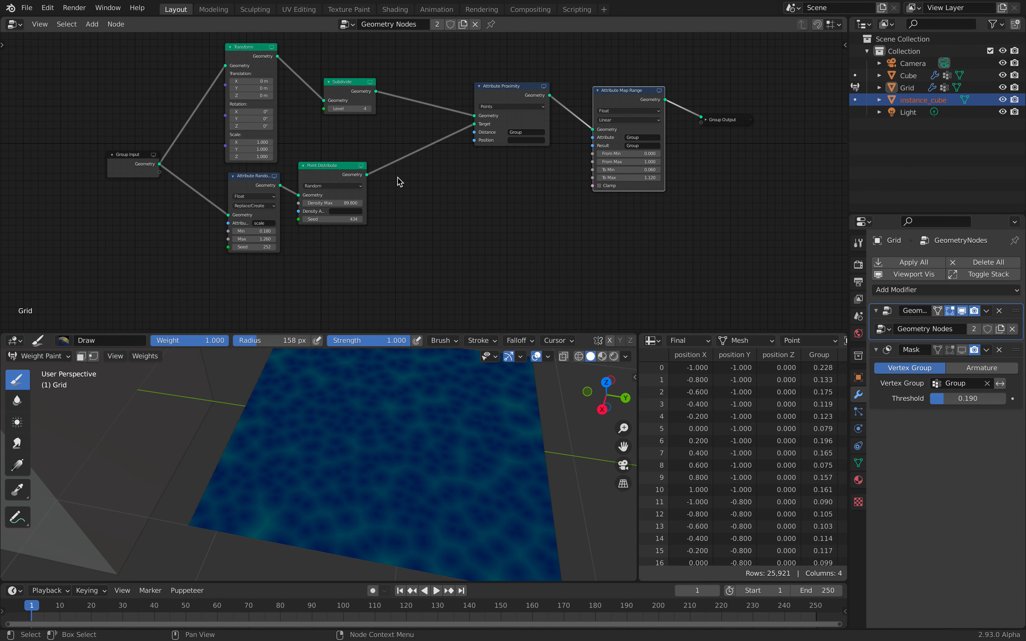
scroll(398, 178, up, 2)
key(shift+a)
text(insta)
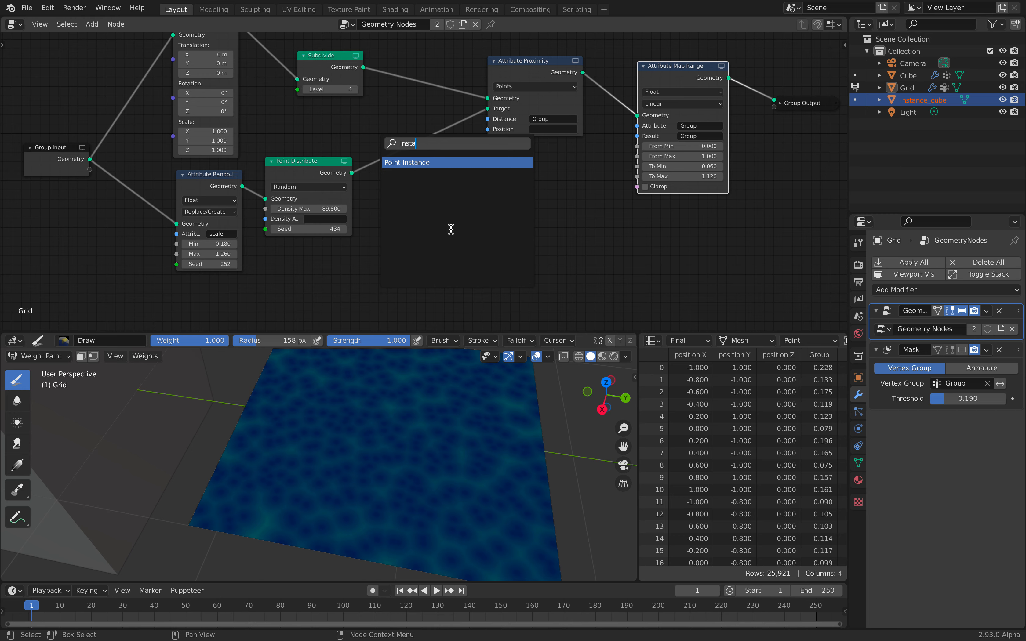
scroll(371, 147, down, 3)
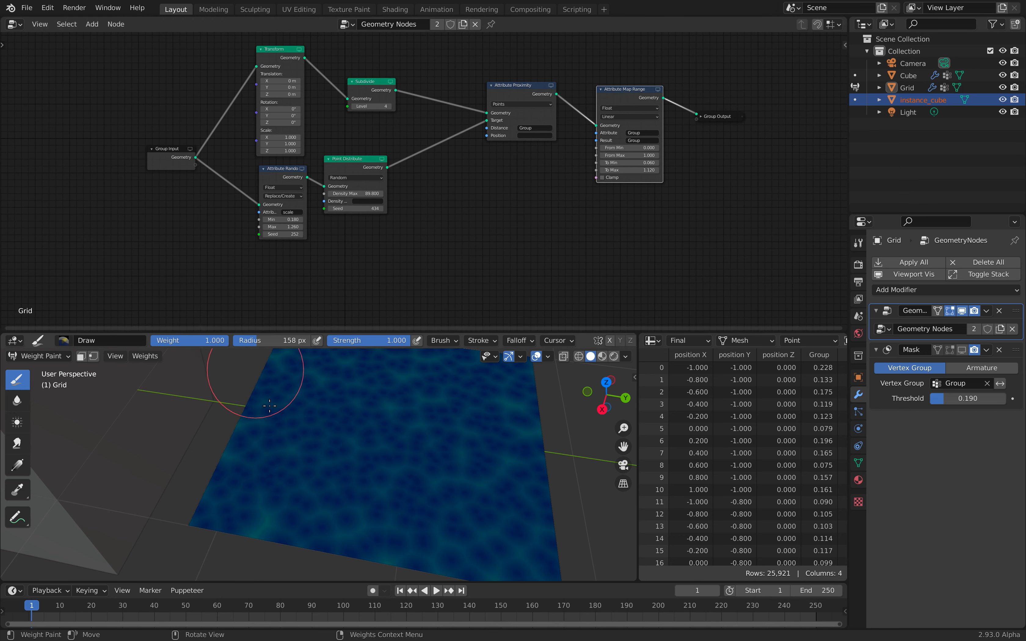
Return the grid to Object Mode and put the large cube in Weight Paint mode in a taller 3D viewport.
scroll(264, 397, down, 4)
click(38, 356)
click(34, 369)
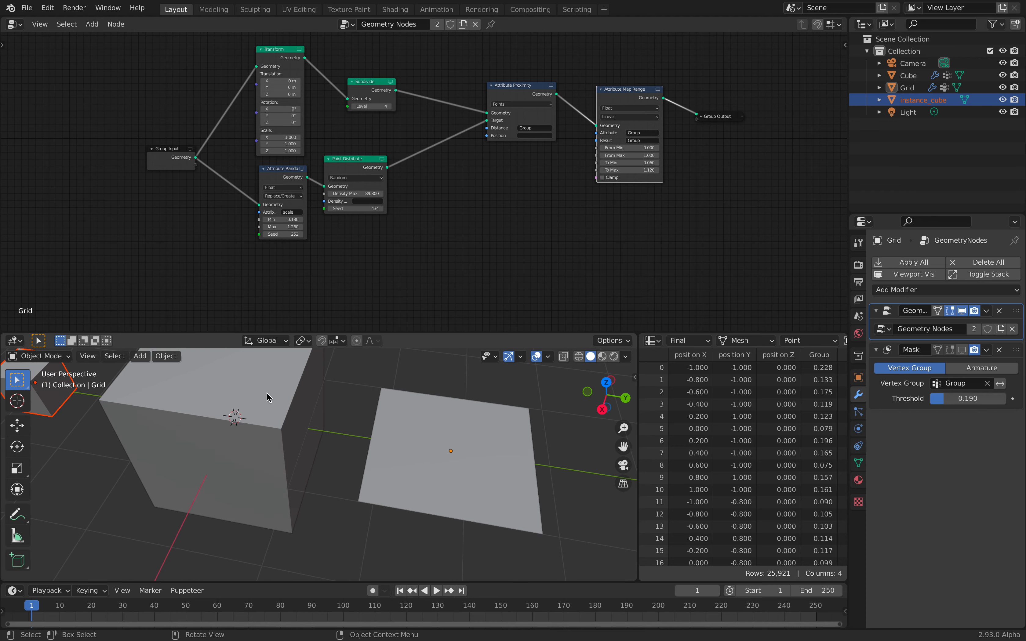
click(268, 397)
click(38, 355)
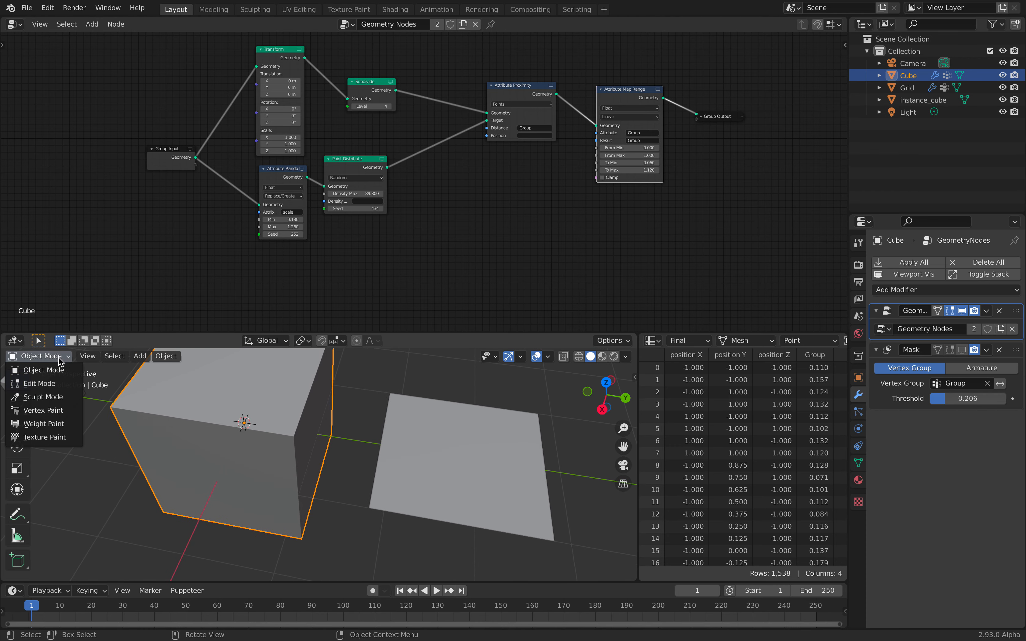
click(66, 423)
drag(215, 331, 215, 298)
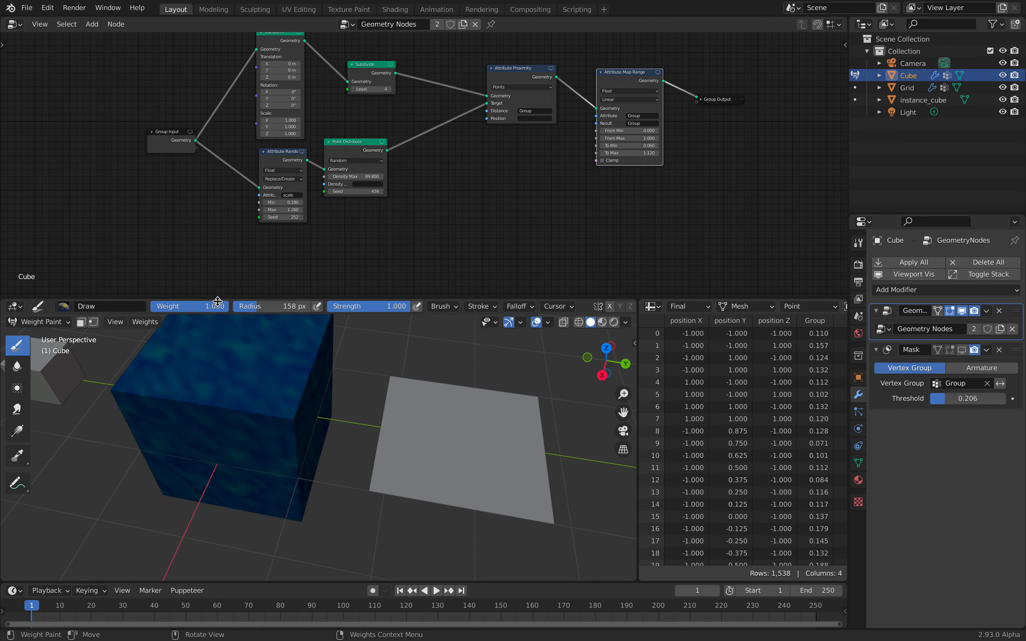
Set the Subdivide node's Level to 5 and return the cube to Object Mode.
click(389, 90)
mouse_move(272, 441)
middle_down()
mouse_move(296, 386)
mouse_move(309, 394)
mouse_move(275, 423)
mouse_move(238, 403)
mouse_move(291, 389)
middle_up()
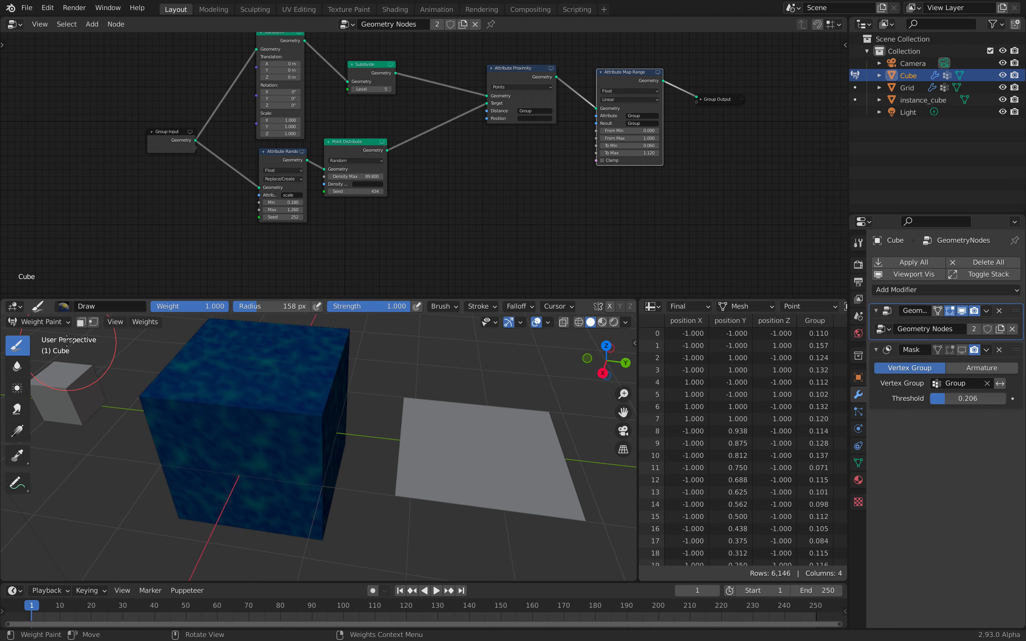
click(62, 322)
click(60, 335)
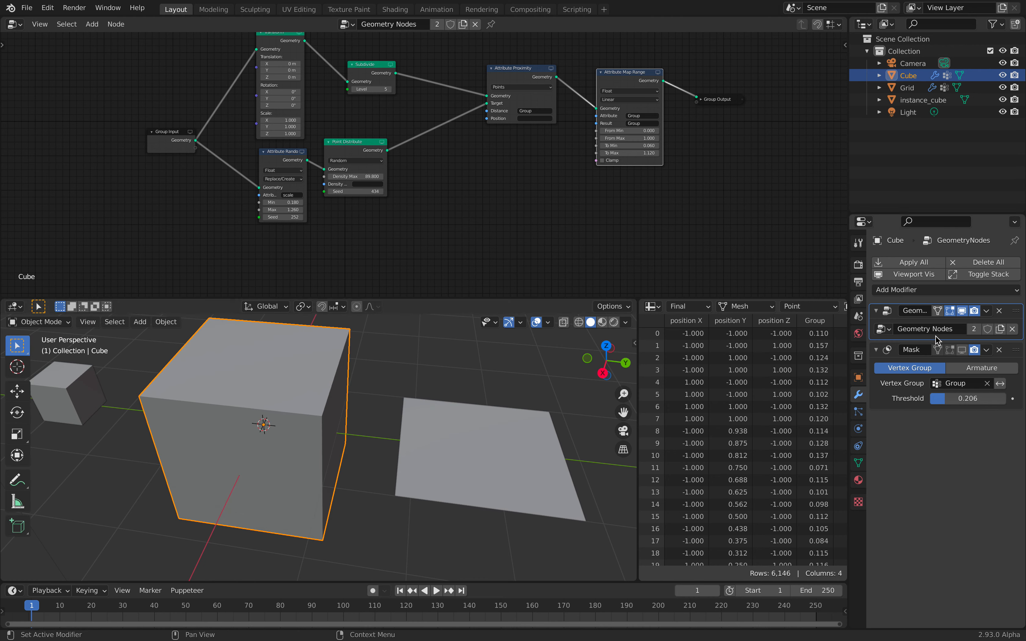
Show the Mask modifier in the viewport for the cube and the grid, lowering the cube's Threshold and setting the grid's to 0.119.
click(962, 351)
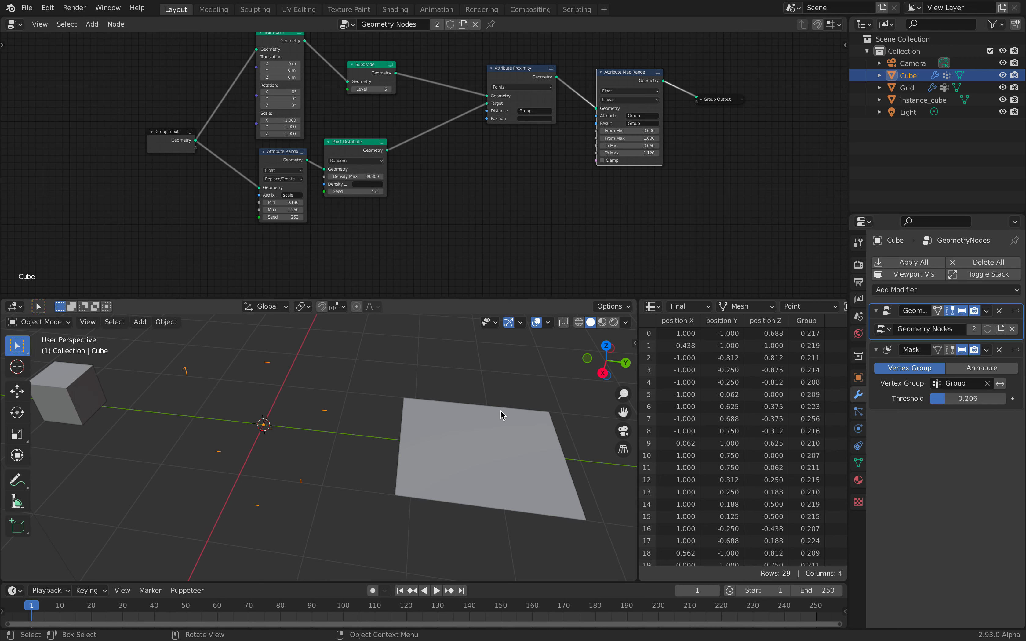
drag(944, 404, 937, 405)
click(488, 423)
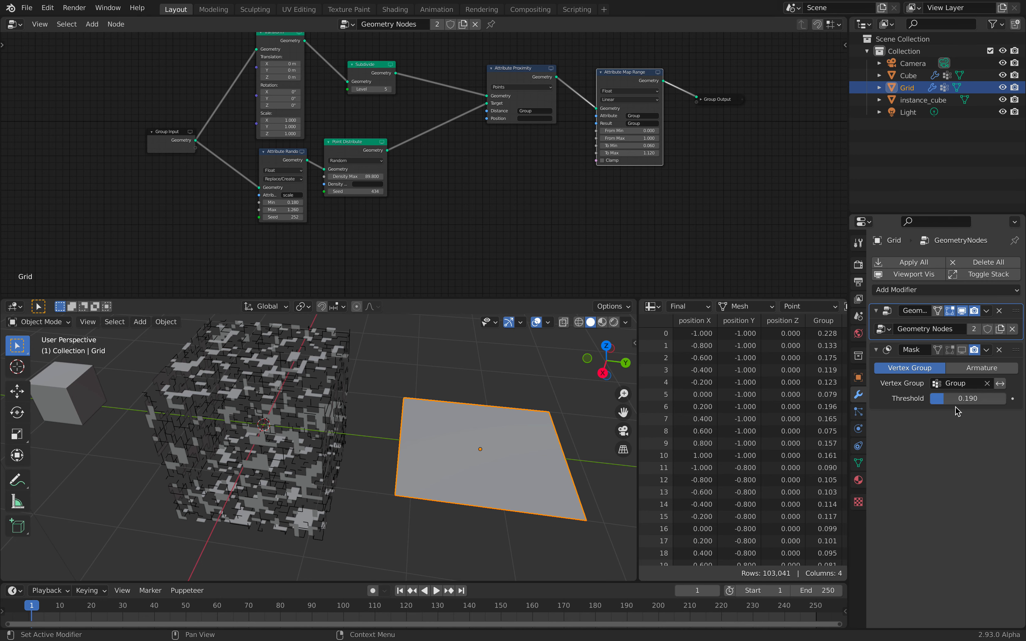
click(963, 351)
mouse_move(950, 398)
mouse_down()
mouse_move(959, 398)
mouse_move(939, 399)
mouse_up()
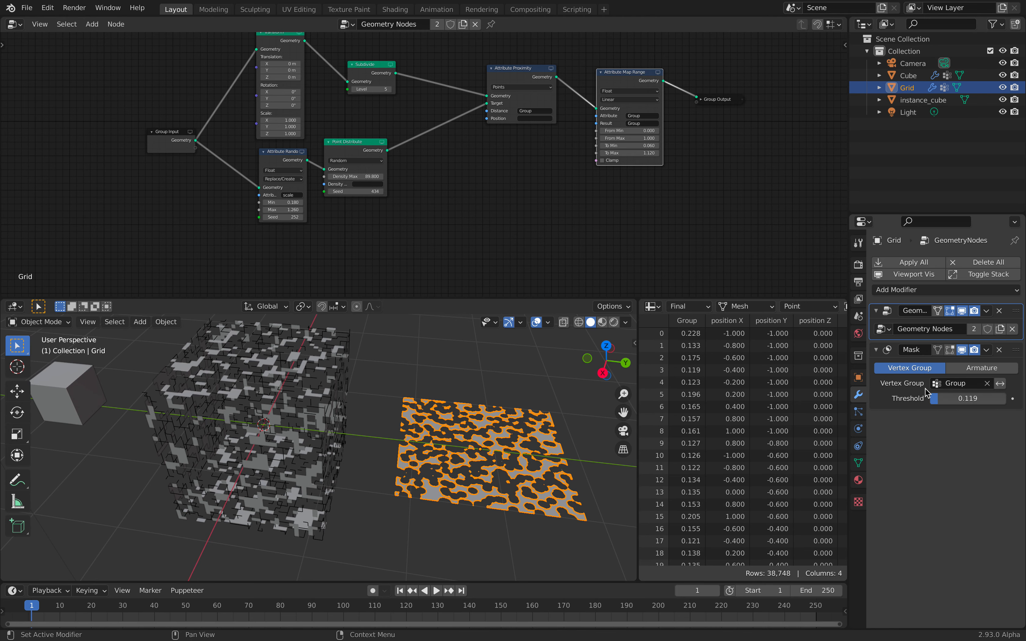
drag(940, 399, 940, 398)
Set the Attribute Map Range node's To Max to 1.220.
middle_drag(463, 174, 284, 207)
scroll(366, 189, up, 6)
mouse_move(475, 184)
shift+mouse_down()
mouse_move(449, 199)
mouse_move(473, 199)
shift+mouse_up()
middle_drag(460, 387, 452, 386)
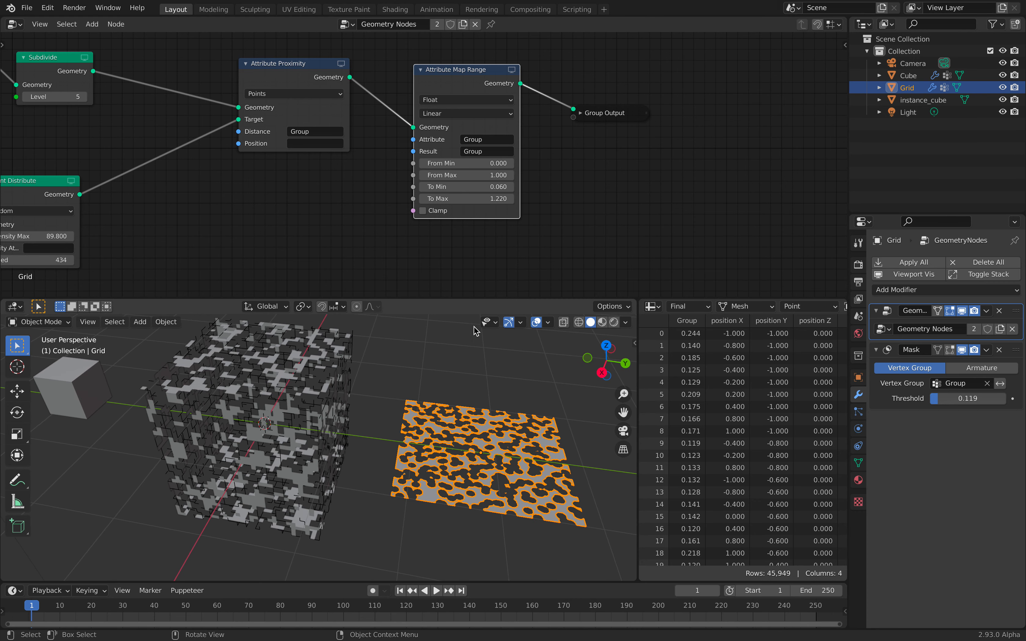
Expose the Point Distribute node's Seed through the Group Input node and enlarge the 3D viewport.
scroll(390, 280, down, 3)
middle_drag(349, 293, 587, 263)
middle_drag(317, 198, 364, 227)
drag(355, 217, 329, 220)
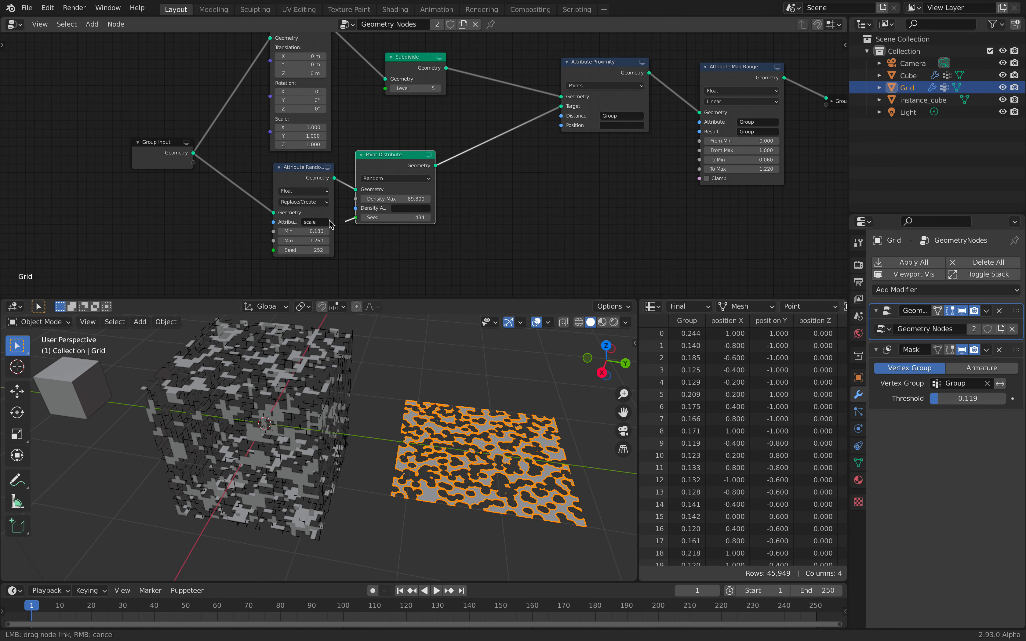
drag(195, 164, 193, 162)
middle_drag(187, 381, 151, 374)
click(64, 322)
click(69, 340)
drag(286, 298, 286, 267)
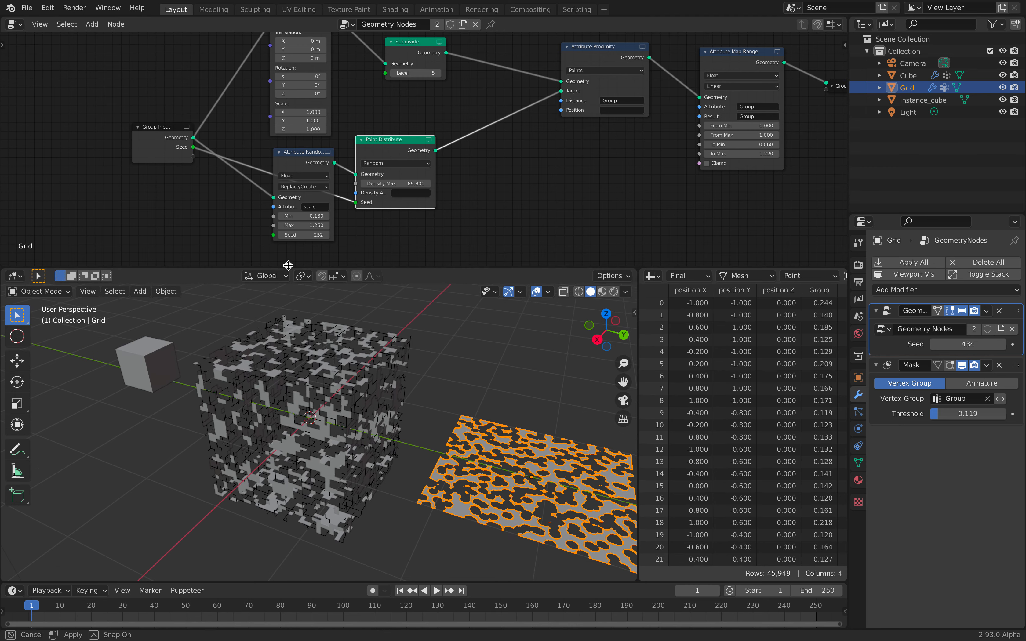
Examine the masked cube and grid from several angles and save the file.
scroll(316, 123, down, 2)
middle_drag(394, 167, 357, 178)
scroll(442, 319, up, 1)
scroll(457, 331, down, 1)
click(454, 339)
click(398, 356)
mouse_move(460, 377)
middle_down()
mouse_move(408, 346)
mouse_move(459, 361)
middle_up()
click(466, 365)
middle_drag(373, 384, 420, 403)
middle_drag(440, 400, 348, 379)
click(521, 399)
key(ctrl+s)
Duplicate the grid along the Y axis and set the copy's modifier Seed to 622.
click(348, 379)
key(shift+d)
key(y)
click(530, 410)
drag(968, 344, 1006, 345)
Duplicate the second grid further along the Y axis and set the new copy's Seed to 774.
shift+middle_drag(588, 409, 421, 417)
key(shift+d)
key(y)
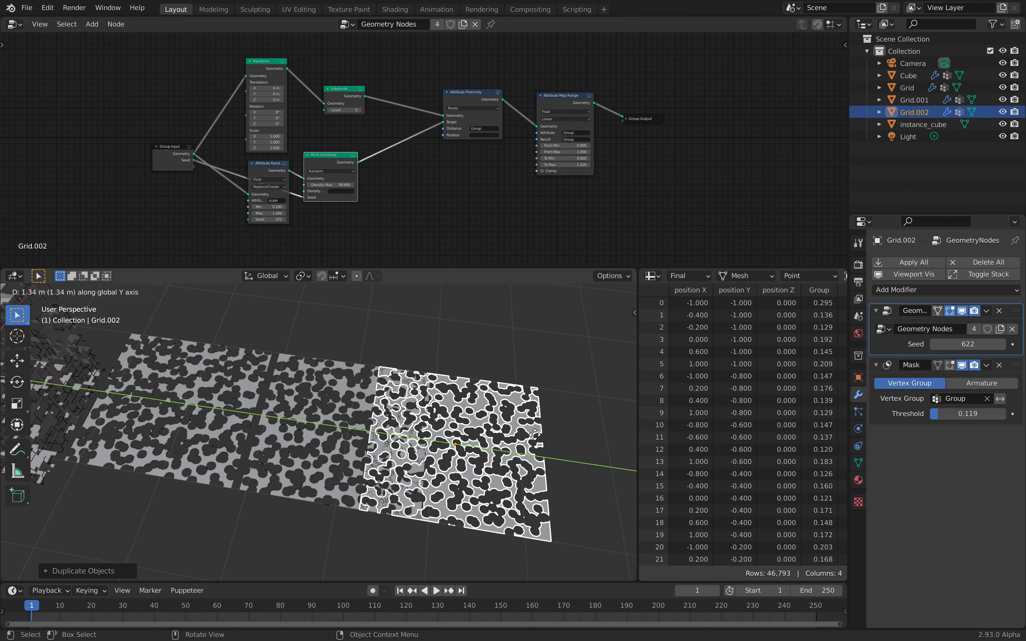
click(590, 443)
drag(950, 343, 997, 343)
View the row of grids from the top and delete the two duplicated grids.
click(323, 331)
middle_drag(323, 332, 596, 365)
click(606, 324)
shift+middle_drag(406, 429, 413, 370)
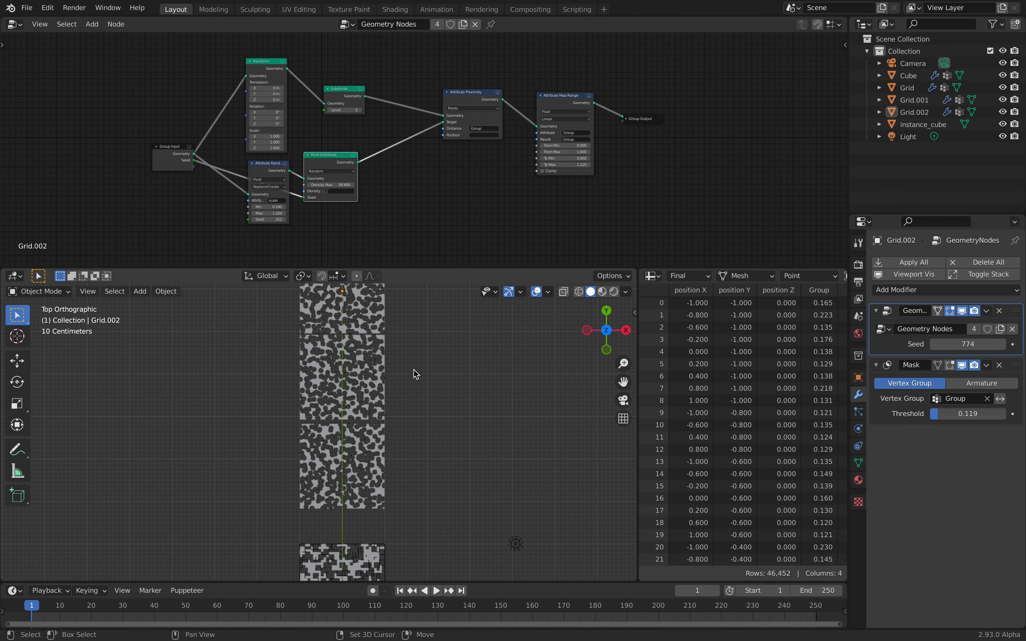
click(363, 381)
key(g)
key(x)
click(408, 400)
key(x)
click(407, 406)
click(364, 328)
key(x)
click(364, 334)
Save the file and add a Monkey mesh, placed along the Y axis beyond the grid.
middle_drag(396, 441, 400, 367)
key(ctrl+s)
key(shift+a)
mouse_move(400, 372)
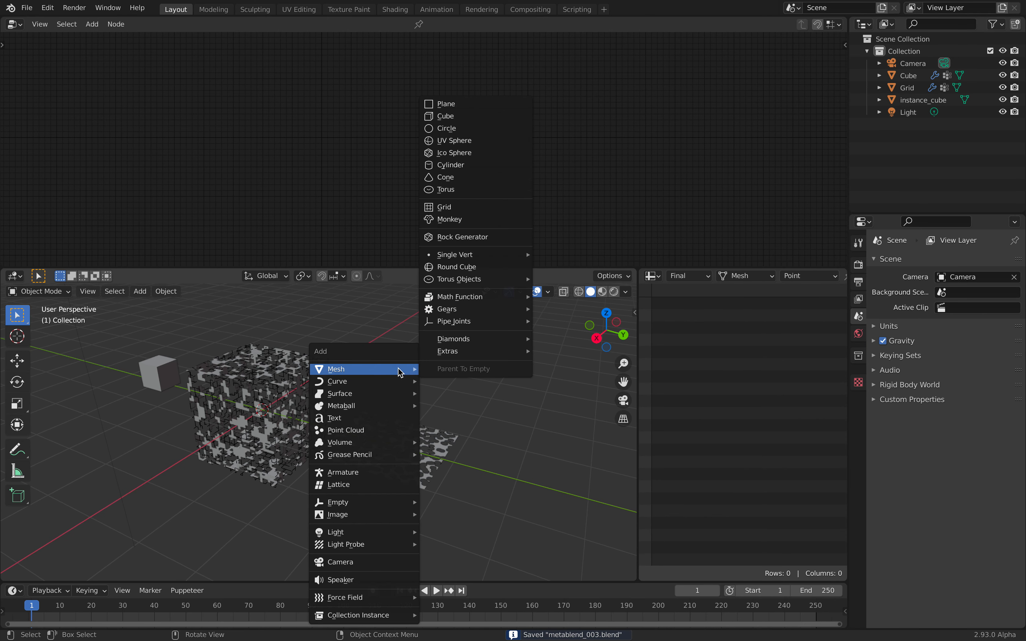
click(466, 220)
key(g)
key(y)
click(545, 412)
middle_drag(546, 412, 425, 369)
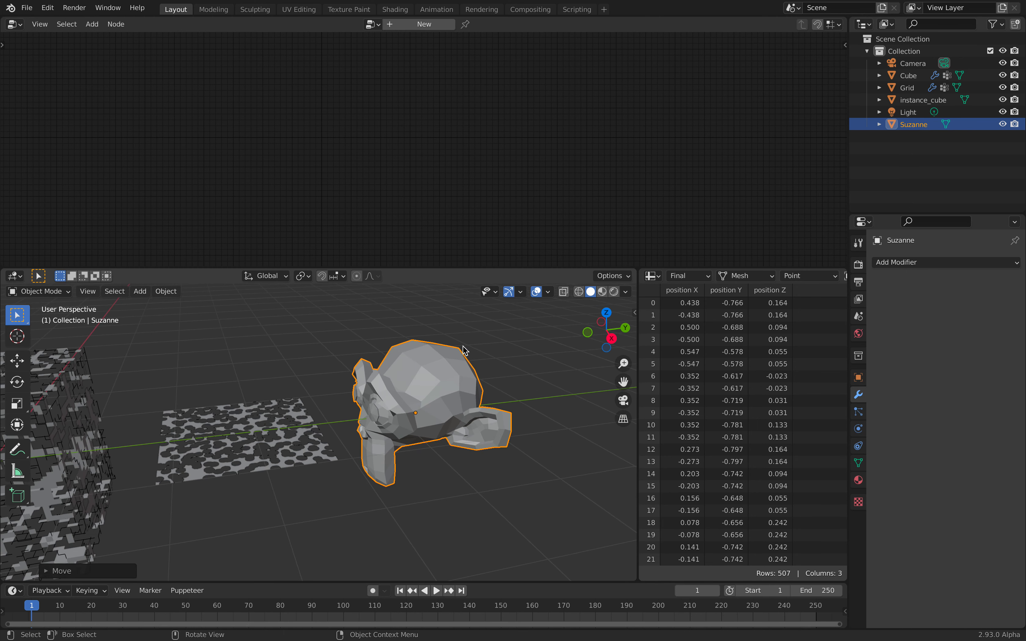
Set the Subdivide node's Level to 3 in the grid's node tree and save the file.
click(262, 431)
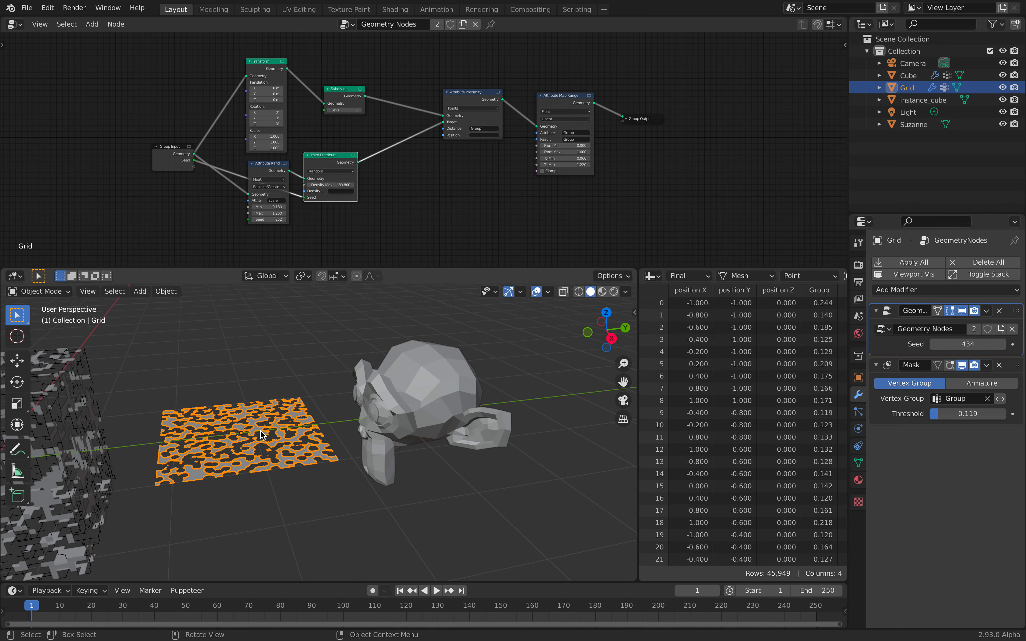
text(3)
key(Return)
key(ctrl+s)
Add a Geometry Nodes modifier to the monkey and assign it the existing Geometry Nodes tree.
click(374, 390)
scroll(369, 397, down, 1)
shift+middle_drag(344, 422, 417, 433)
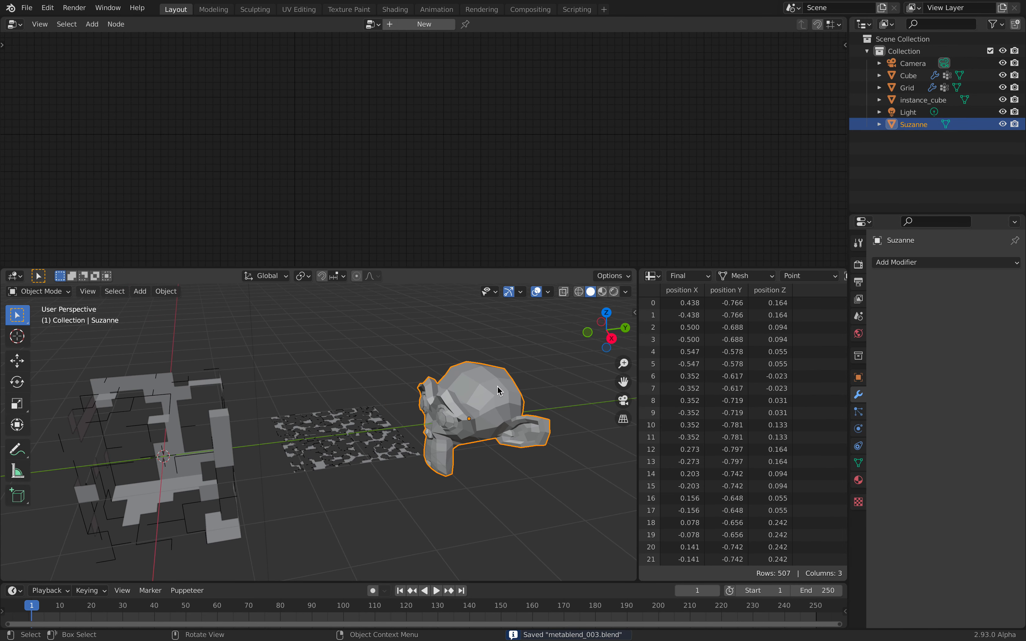
click(904, 267)
click(775, 379)
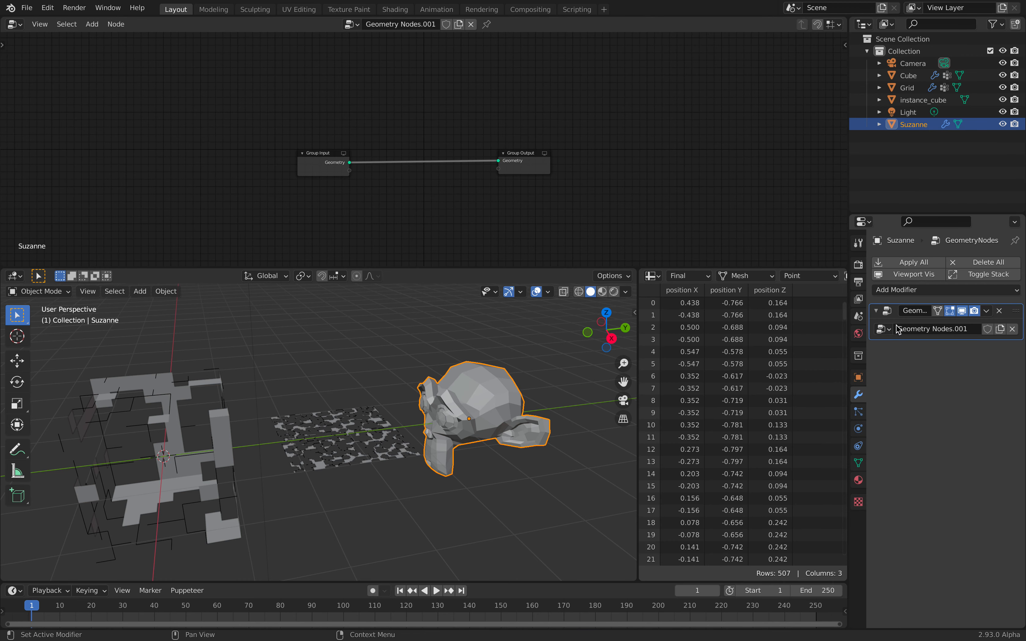
click(885, 329)
click(842, 344)
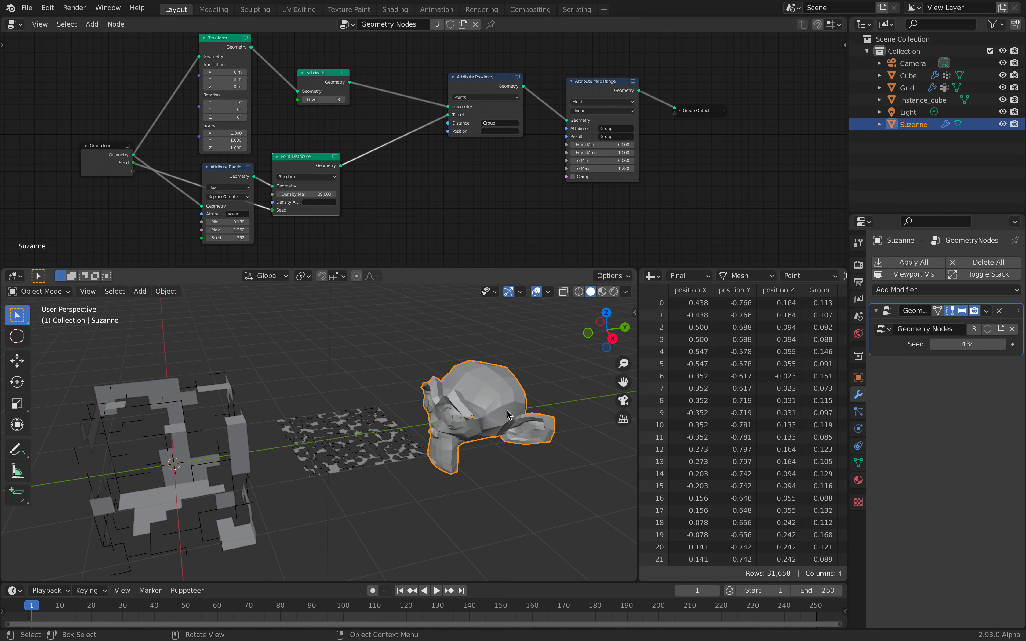
Add a vertex group to the monkey mesh.
shift+middle_drag(551, 387, 478, 392)
scroll(431, 401, up, 3)
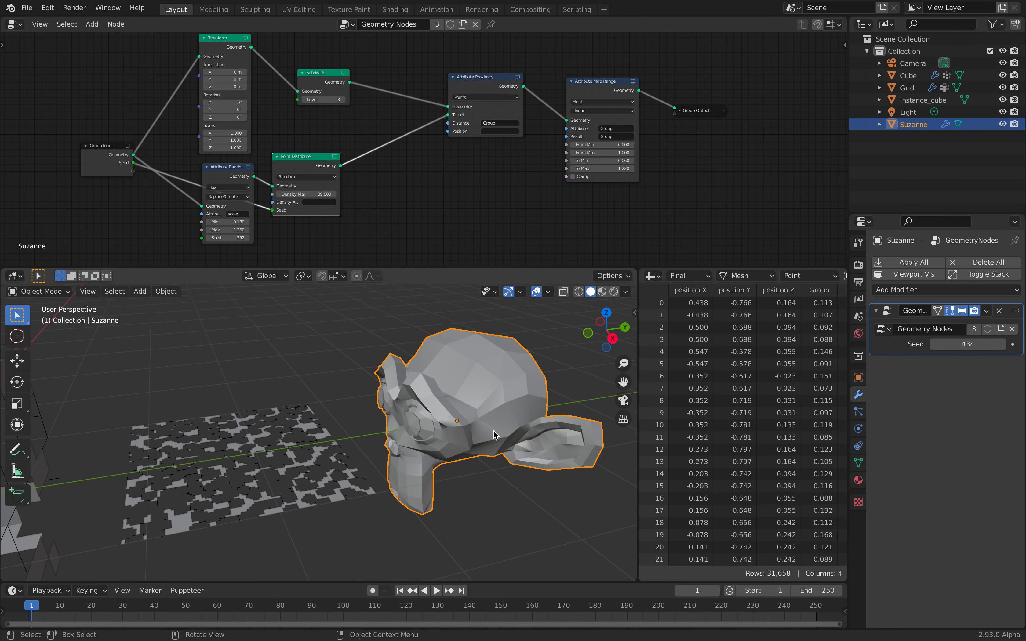
click(858, 463)
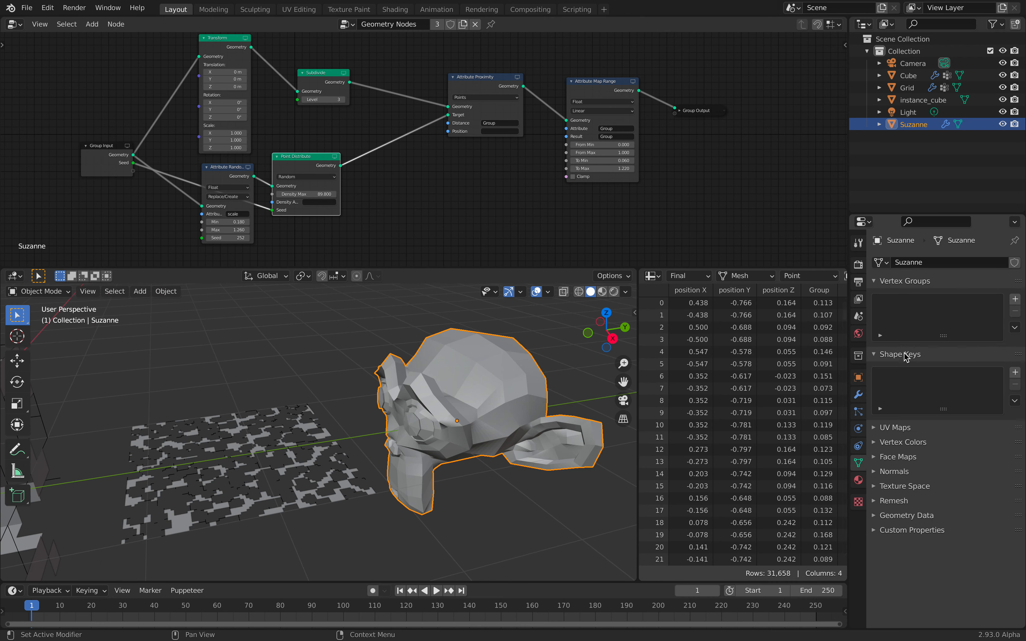
click(1016, 300)
Examine the monkey's vertex group weights in Weight Paint mode and return to Object Mode.
middle_drag(488, 388, 424, 393)
click(40, 292)
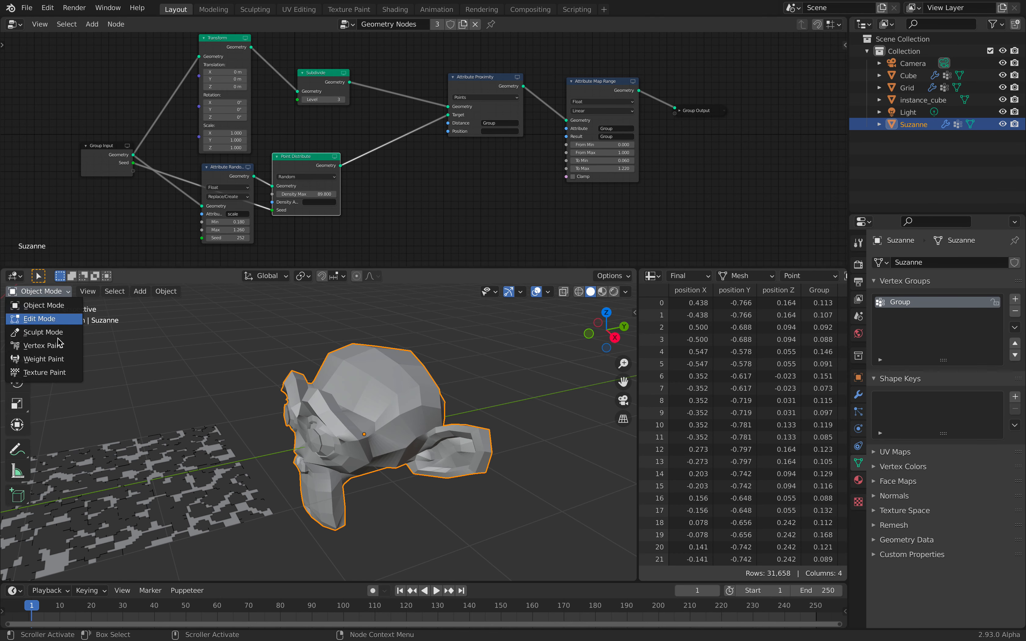
click(57, 360)
mouse_move(382, 399)
middle_down()
mouse_move(462, 400)
mouse_move(303, 408)
middle_up()
scroll(435, 400, up, 4)
scroll(352, 365, down, 3)
middle_drag(353, 365, 322, 384)
click(41, 291)
click(38, 304)
Add a Mask modifier to the monkey using the vertex group Group with a Threshold of 0.111.
click(857, 395)
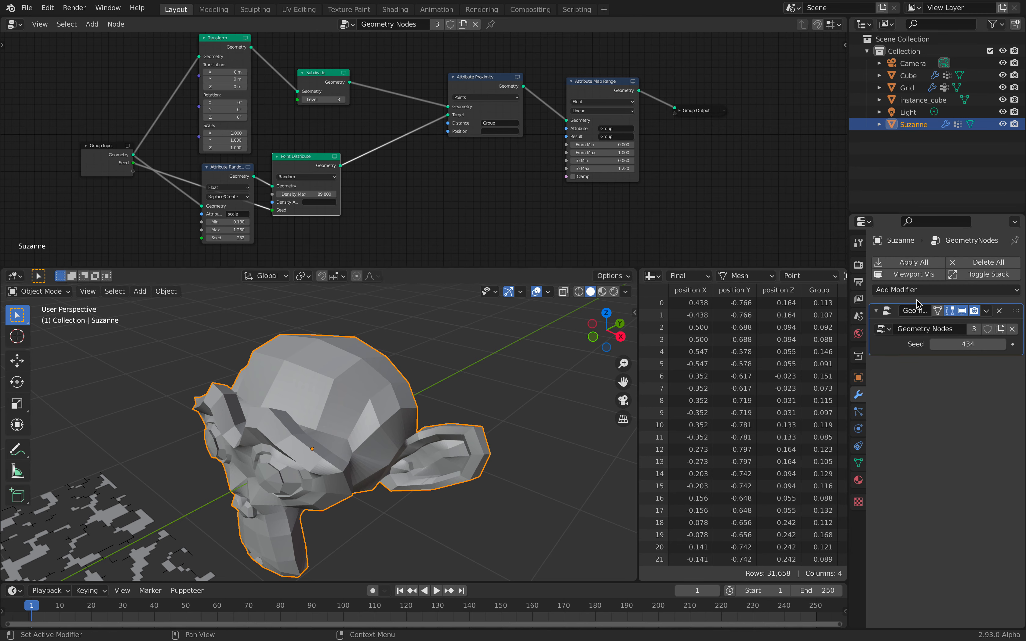
click(917, 292)
click(810, 425)
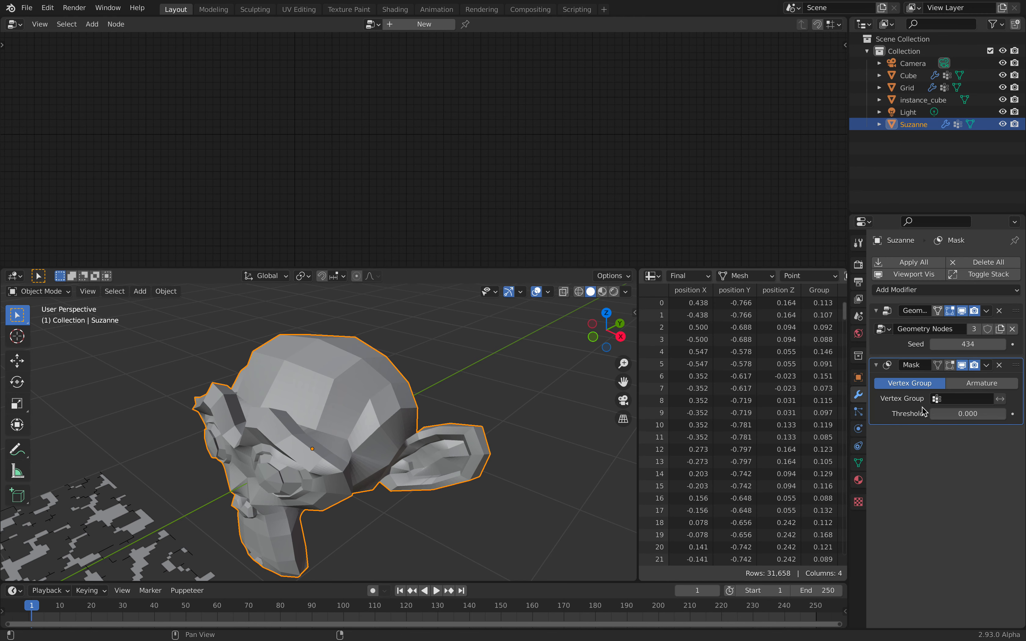
click(950, 398)
click(939, 413)
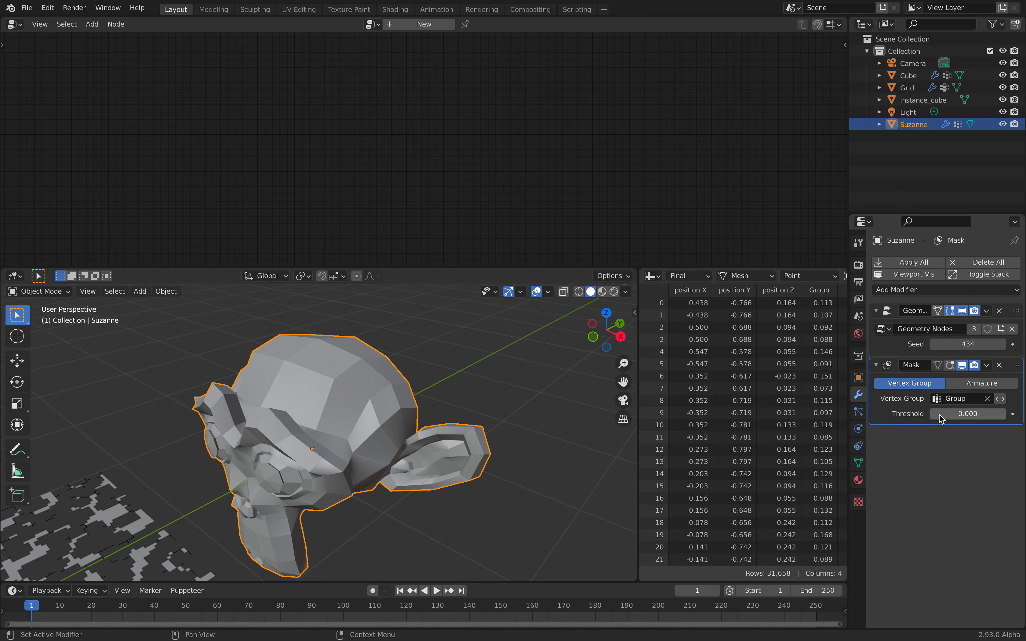
drag(942, 415, 945, 415)
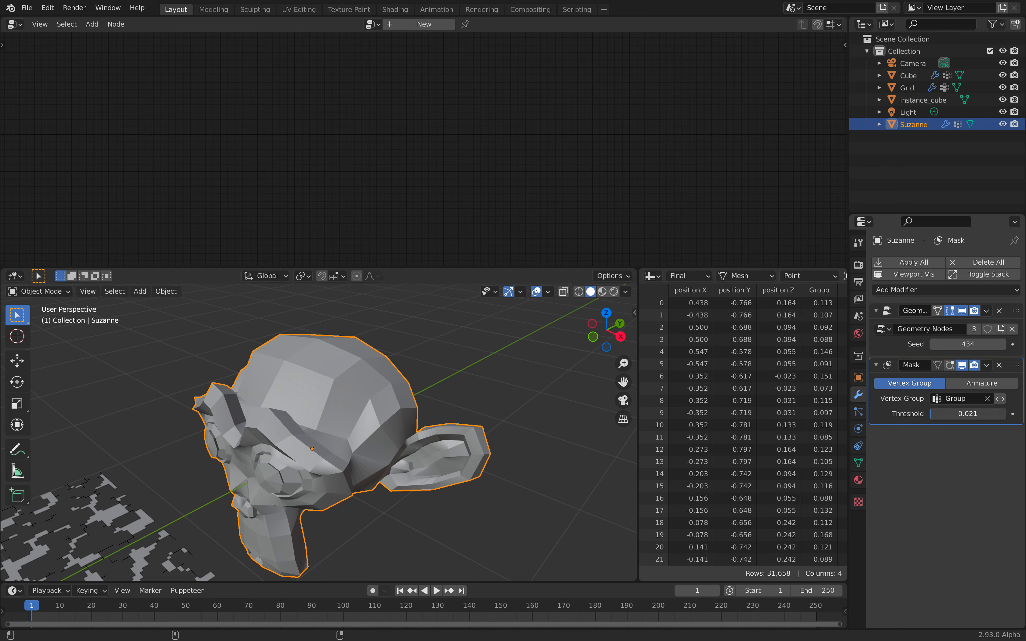
mouse_move(945, 415)
mouse_down()
mouse_move(971, 415)
mouse_move(935, 418)
mouse_move(975, 415)
mouse_move(951, 415)
mouse_up()
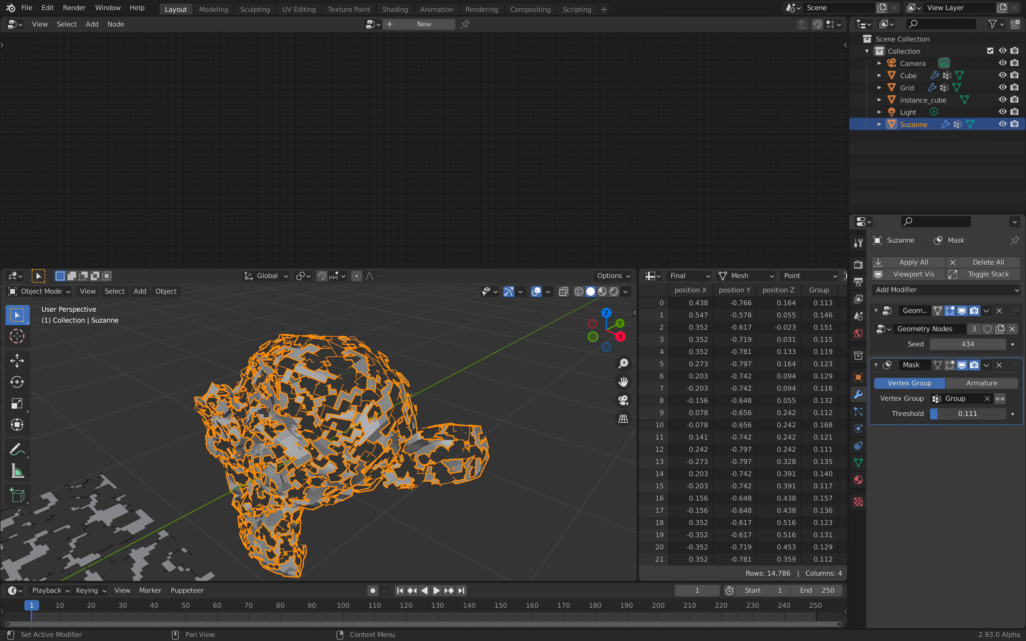
Add a Solidify modifier to the masked monkey.
click(463, 394)
middle_drag(463, 394, 486, 425)
click(485, 424)
click(900, 290)
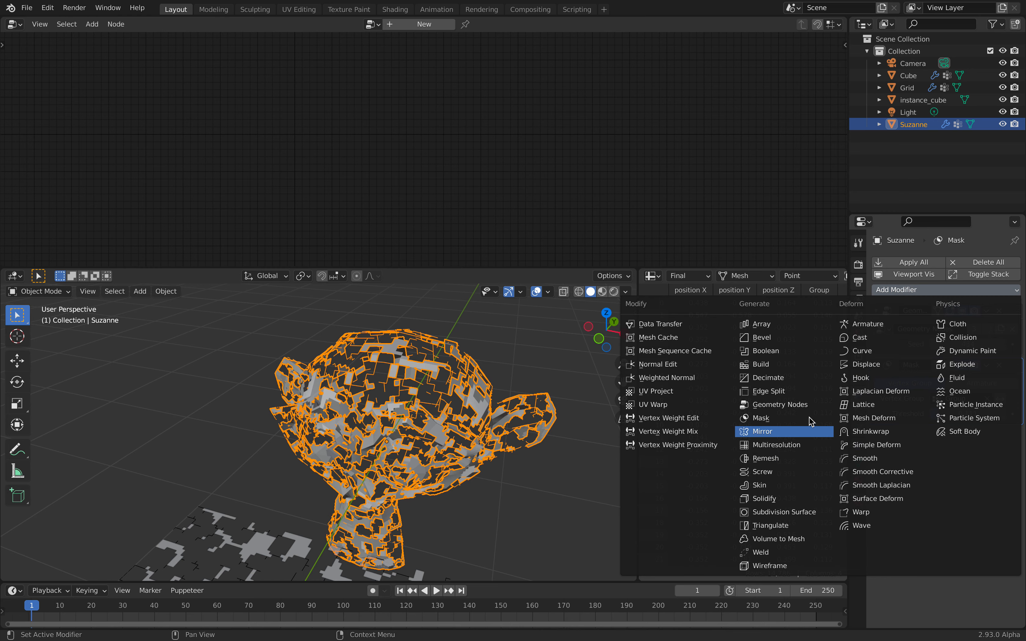
click(806, 504)
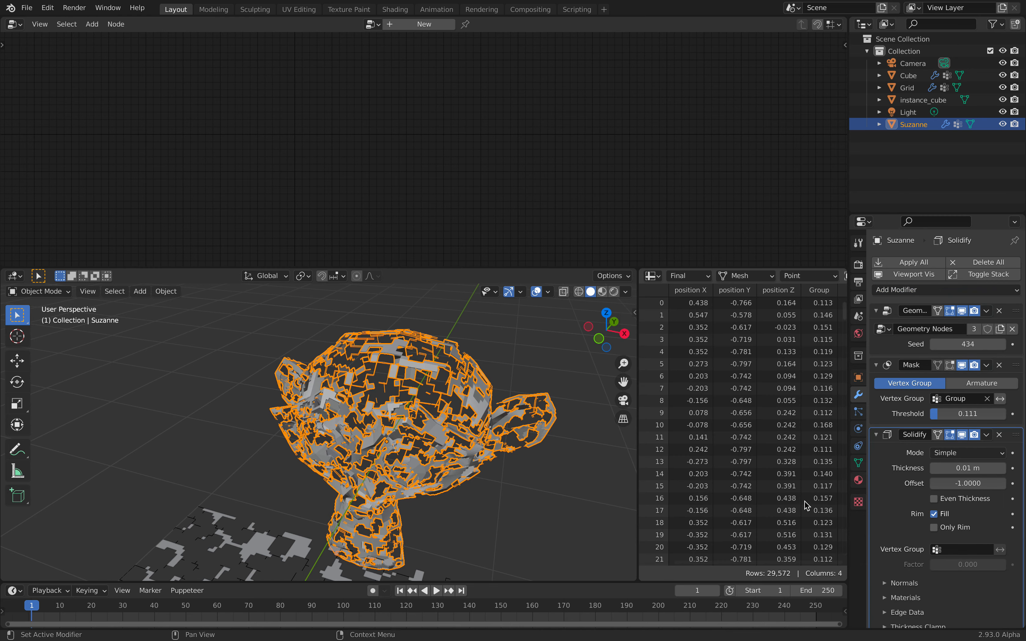
Set the monkey's Solidify Thickness to 0.04 m.
mouse_move(968, 467)
mouse_down()
mouse_move(988, 468)
mouse_move(951, 469)
mouse_up()
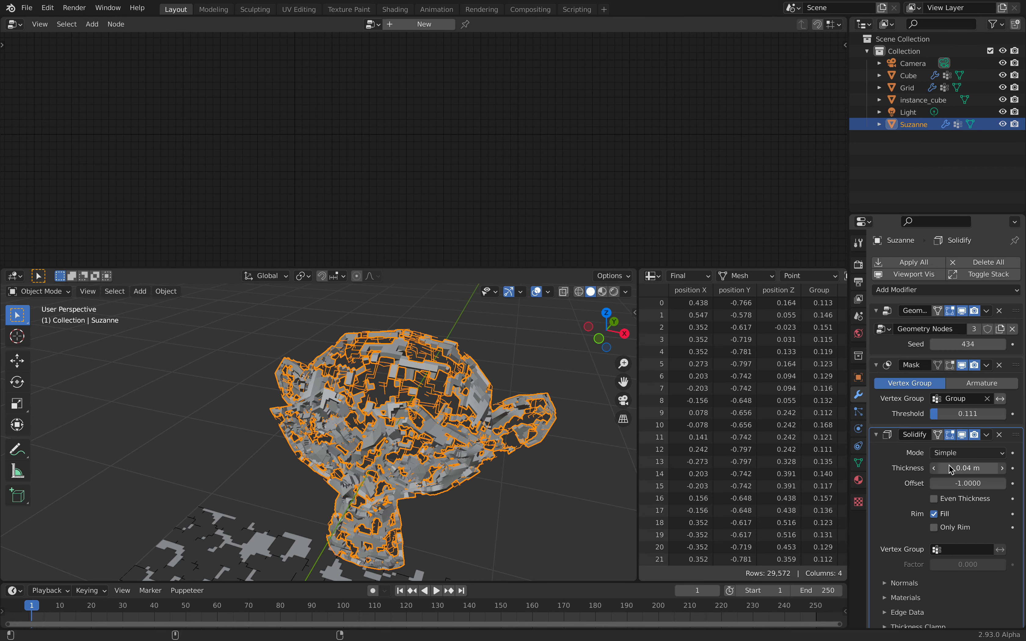
click(481, 352)
middle_drag(495, 361, 469, 361)
scroll(469, 365, up, 2)
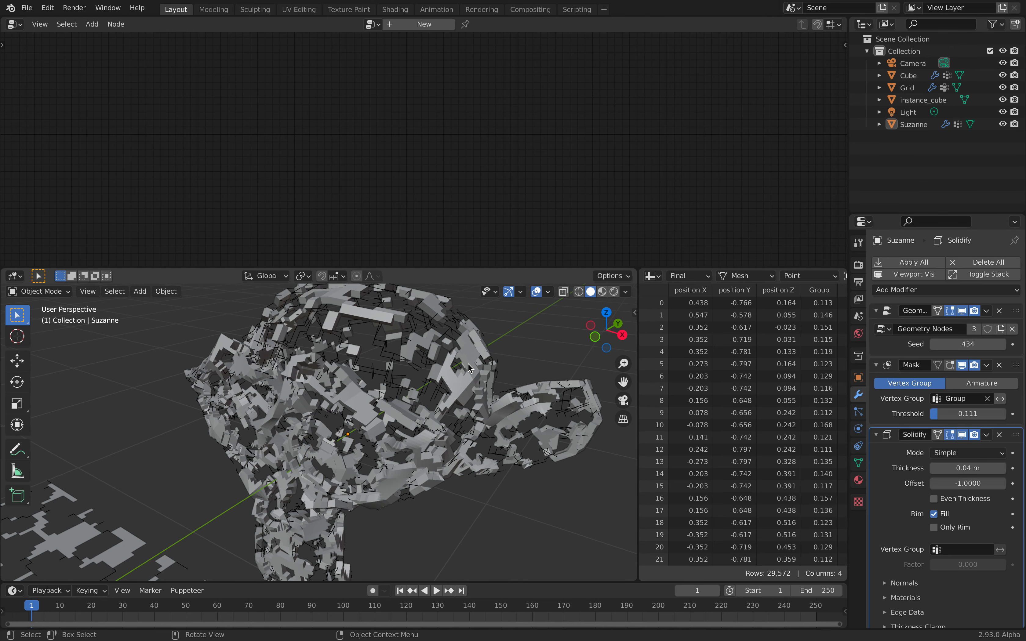
click(469, 367)
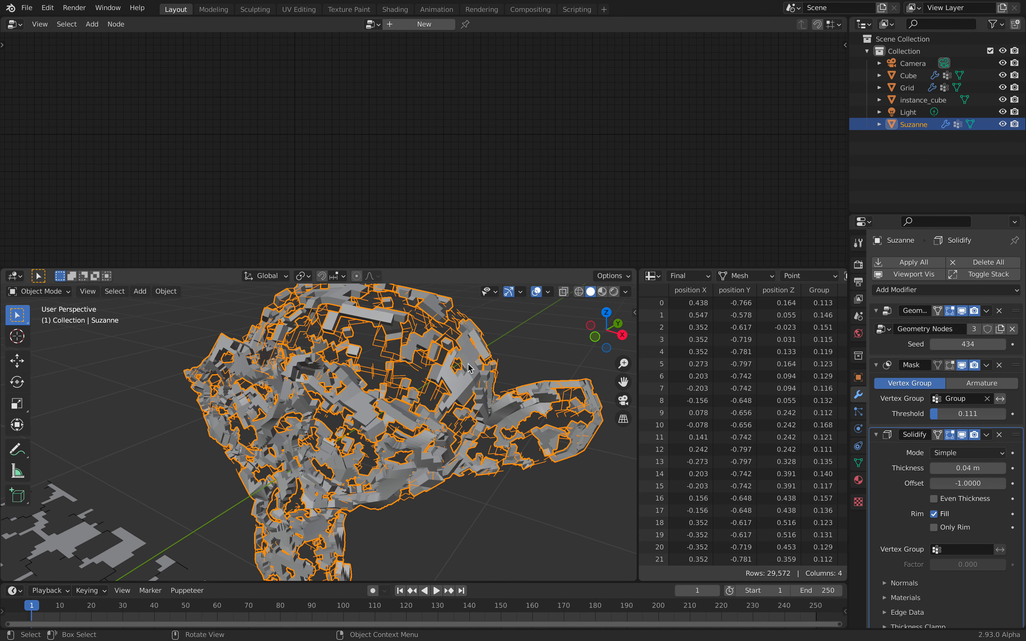
Switch the monkey's Solidify modifier mode to Complex.
click(969, 453)
click(966, 481)
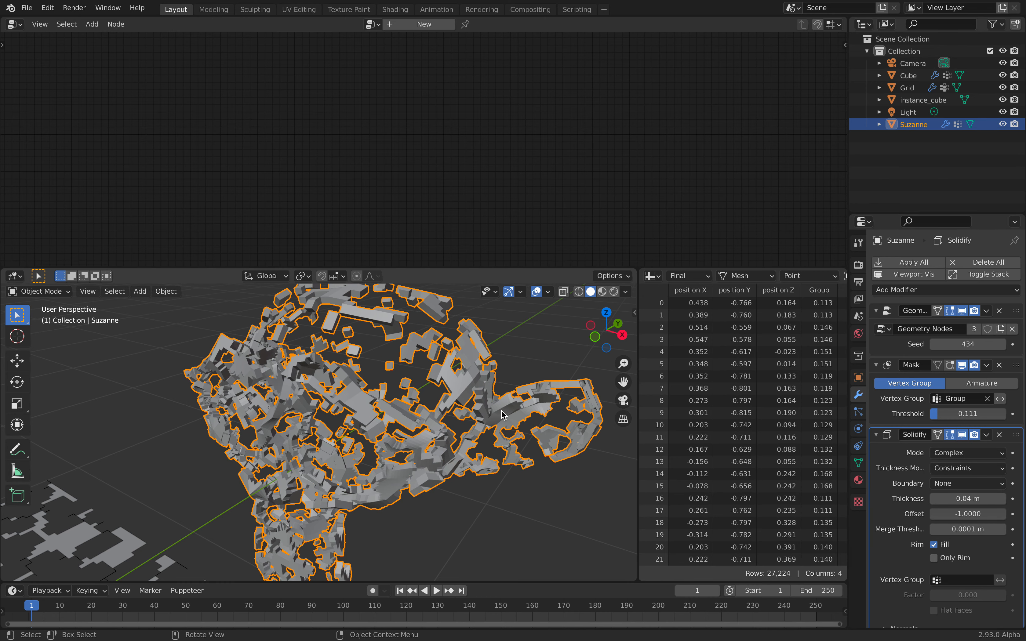
click(517, 366)
middle_drag(517, 394, 444, 400)
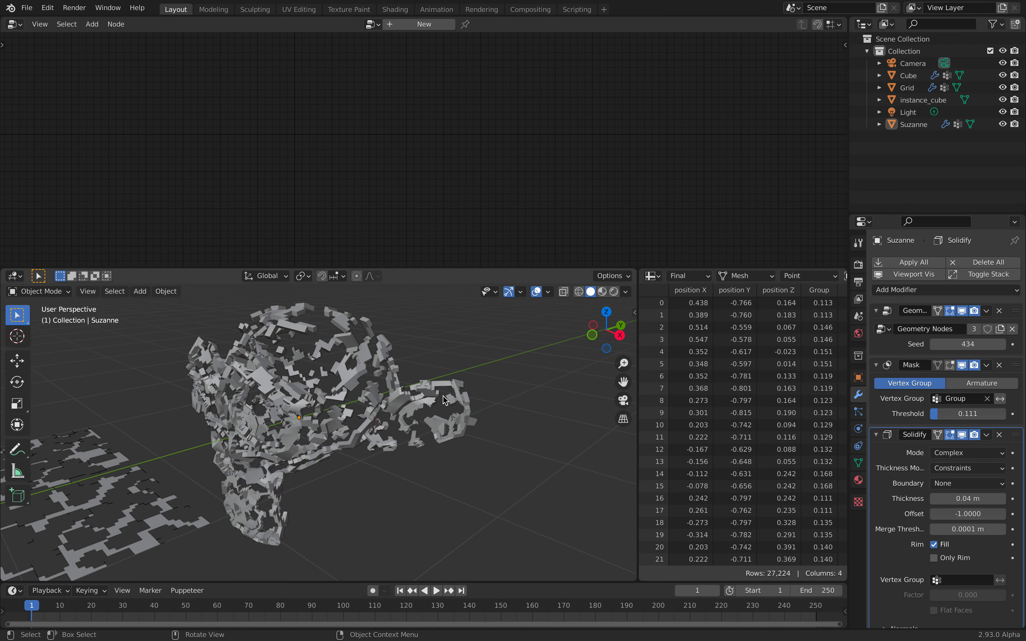
Change the monkey's Geometry Nodes Seed to 622.
click(444, 400)
click(956, 337)
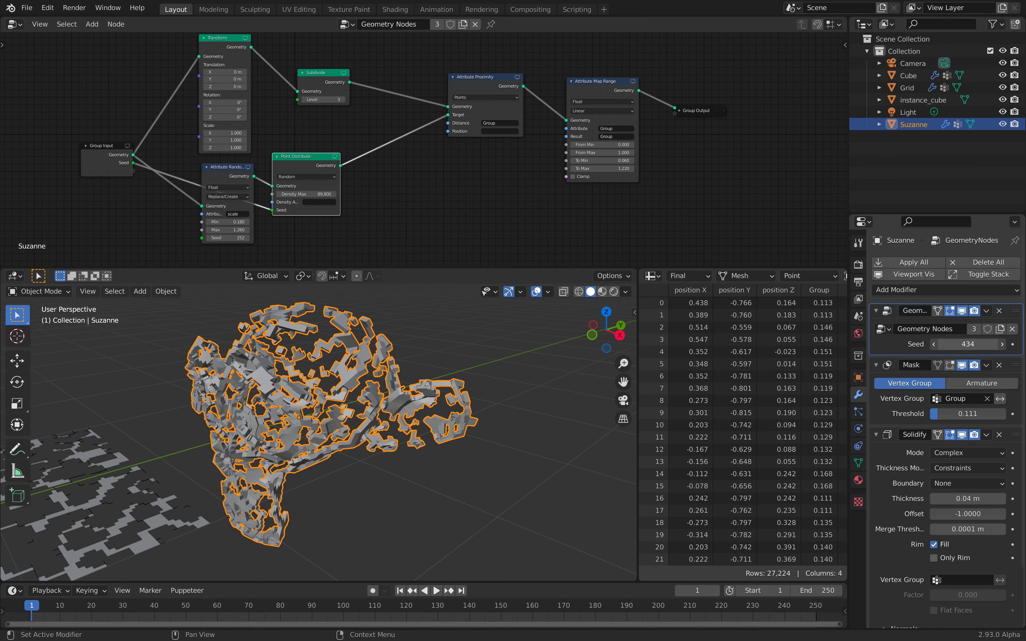
mouse_move(967, 344)
mouse_down()
mouse_move(992, 344)
mouse_move(975, 347)
mouse_up()
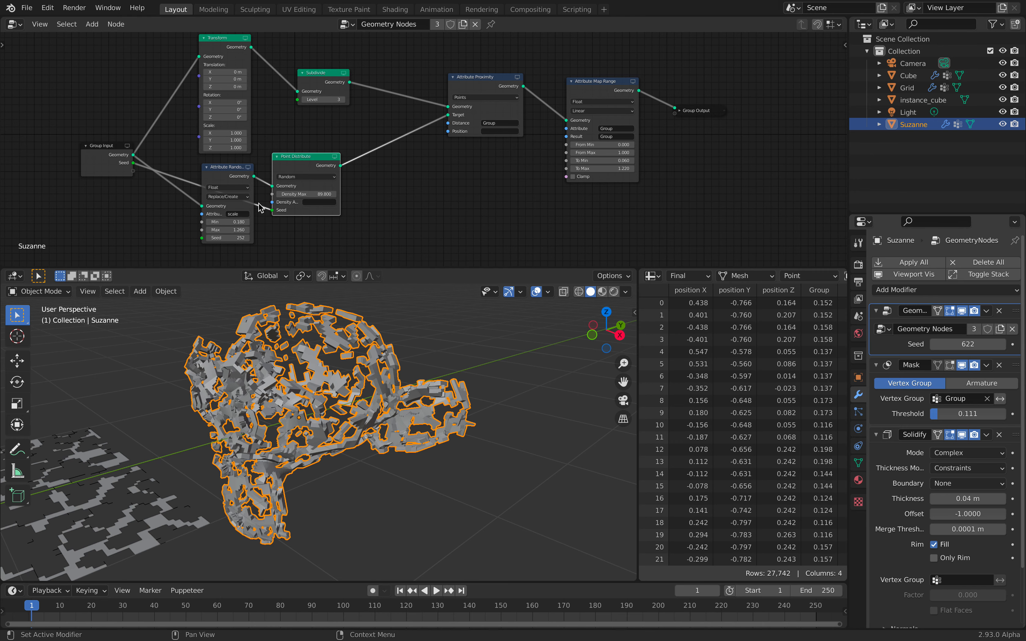
Try Subdivide node levels 2 and 3 and settle on Level 4.
click(303, 101)
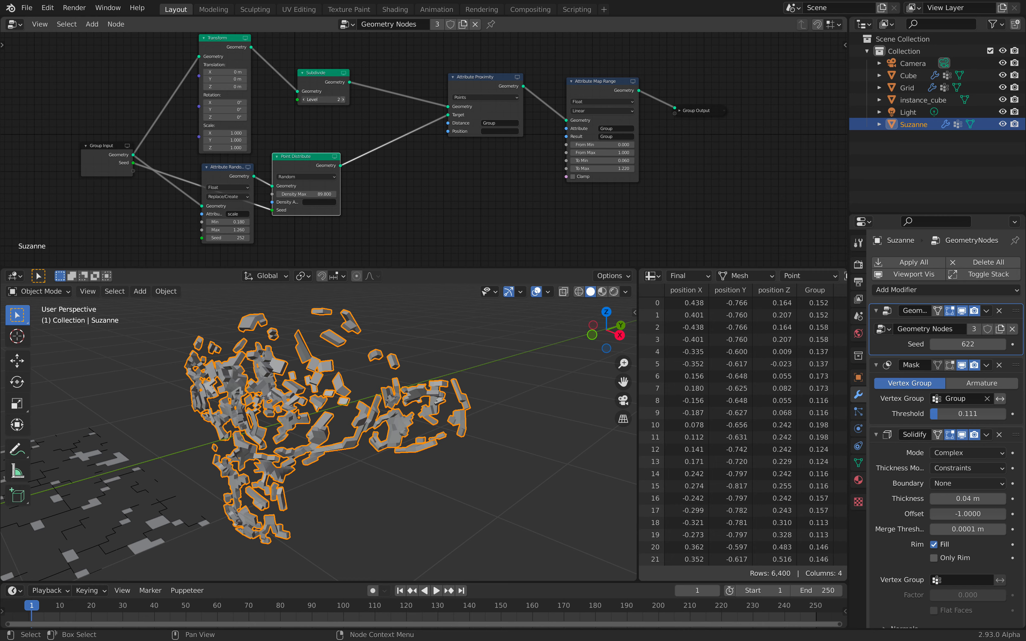
click(344, 100)
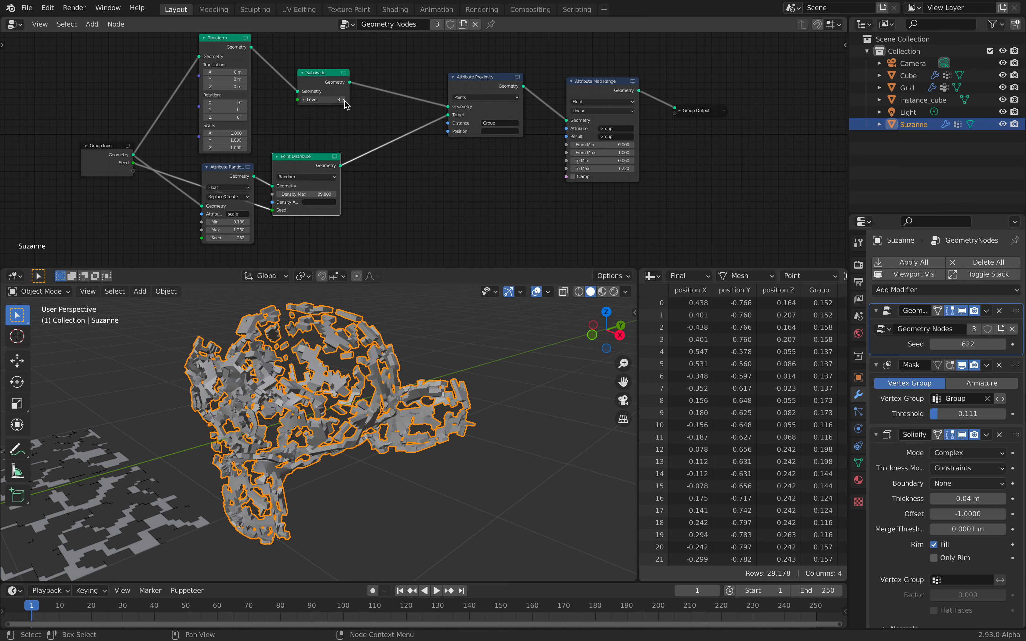
click(344, 99)
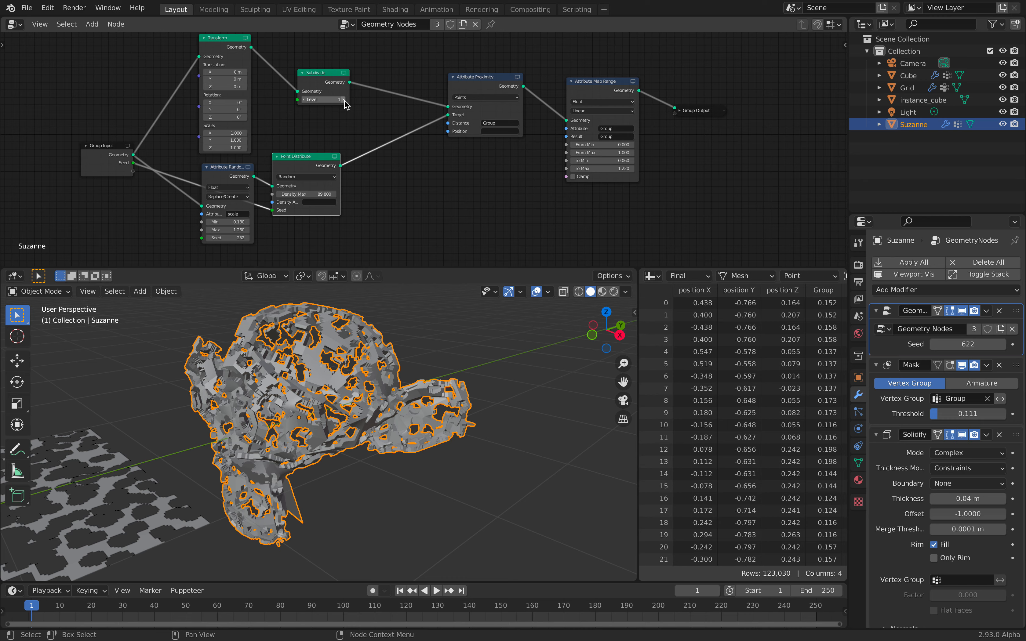
Make room beside the selected monkey in the viewport and save the file.
click(424, 363)
middle_drag(424, 363, 179, 398)
click(467, 365)
key(ctrl+s)
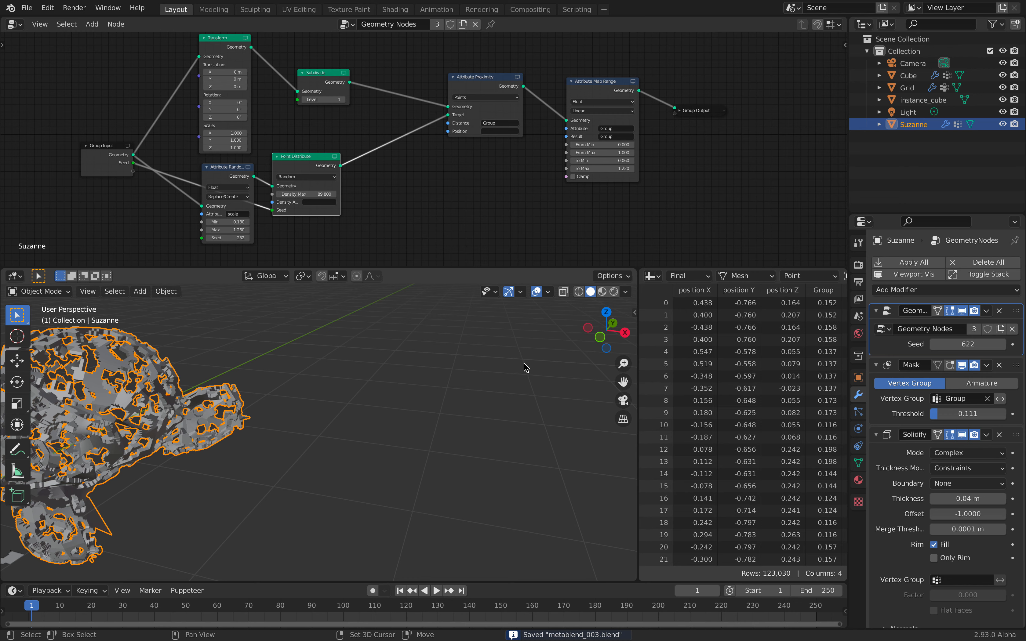
Duplicate the monkey beside the original and apply all modifiers on the copy.
key(shift+d)
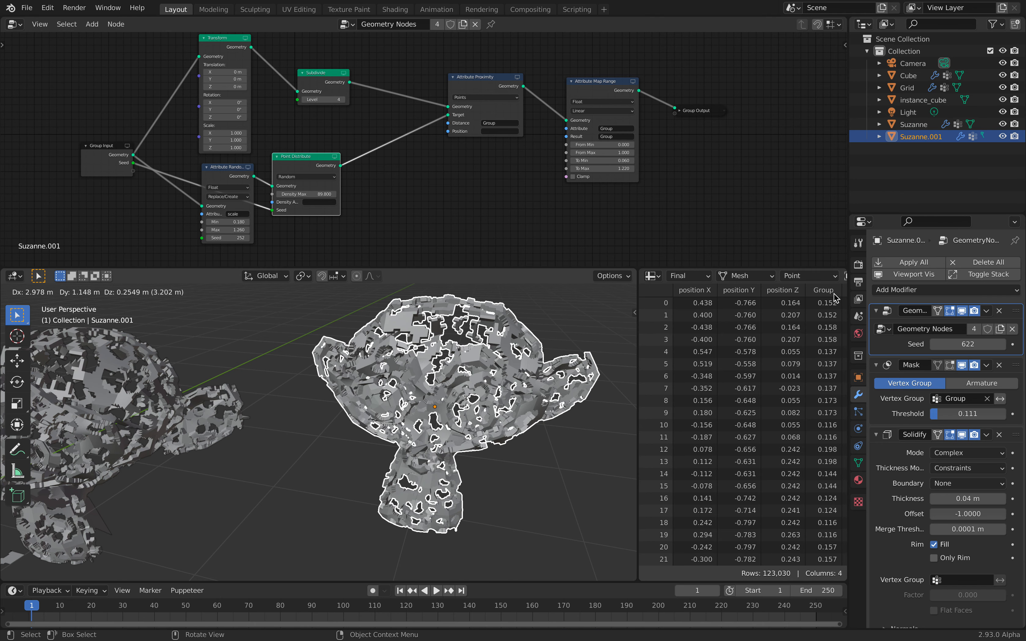
click(904, 265)
click(906, 265)
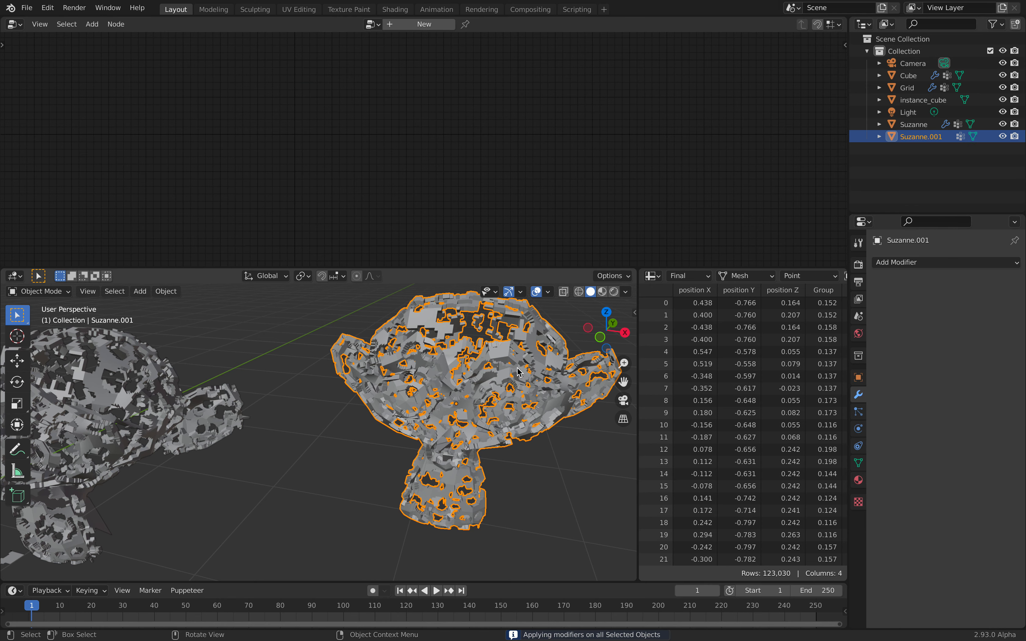
Enlarge the 3D viewport and switch the duplicated monkey to Sculpt Mode.
drag(492, 270, 364, 208)
click(63, 229)
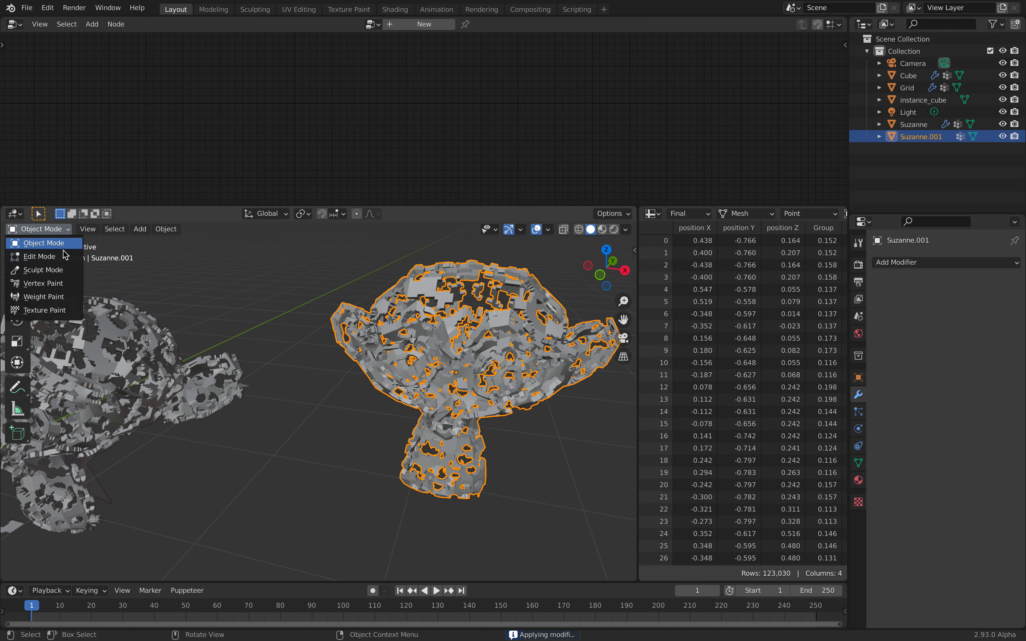
click(62, 271)
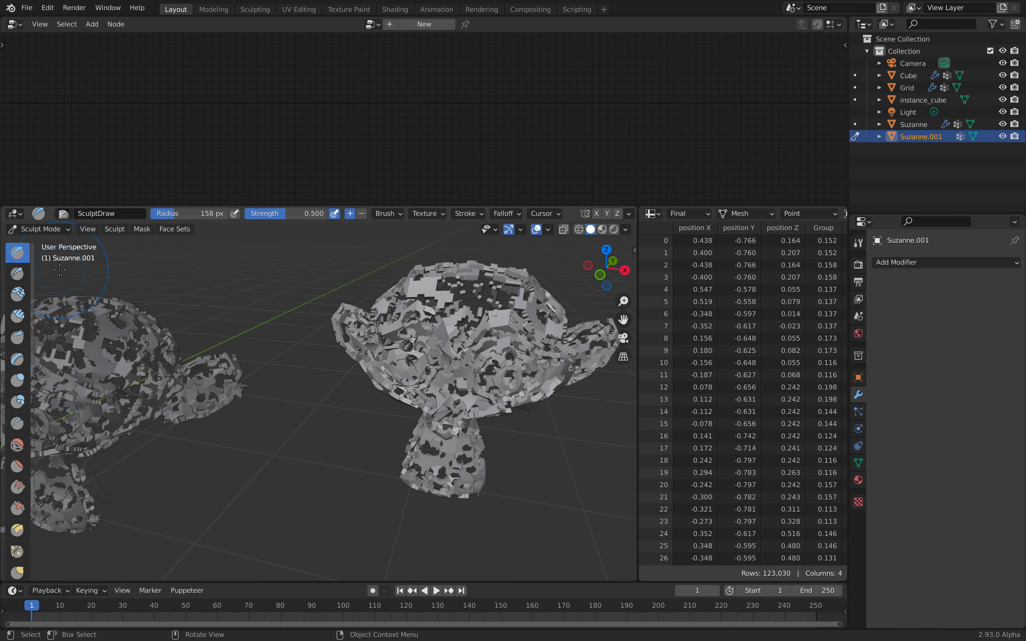
Show the names of the sculpting tools and activate the Mesh Filter tool.
drag(35, 278, 83, 280)
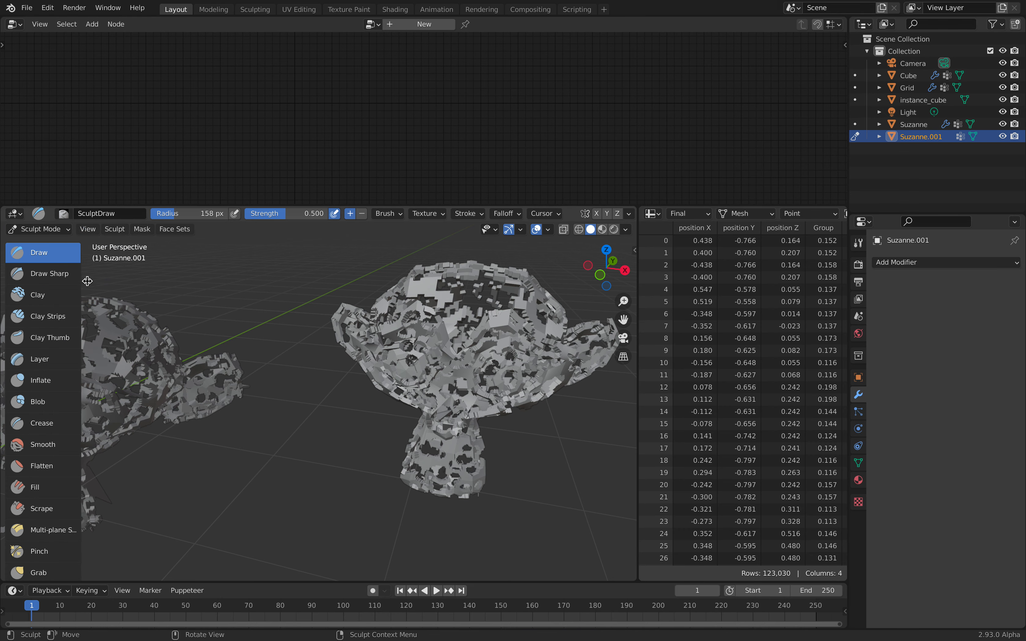
scroll(51, 461, down, 5)
scroll(57, 484, down, 12)
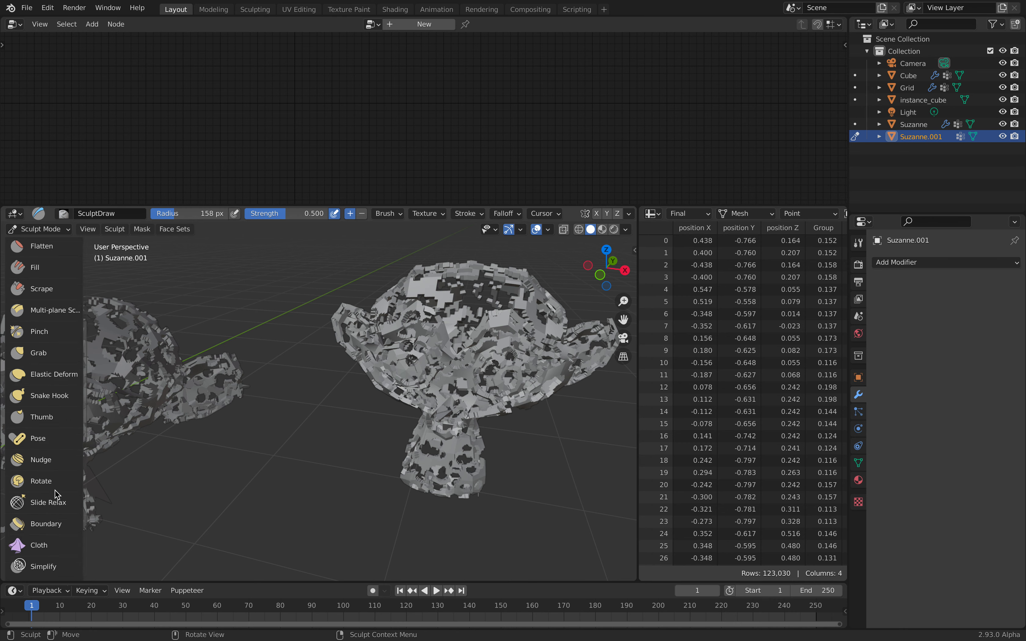
scroll(58, 507, down, 3)
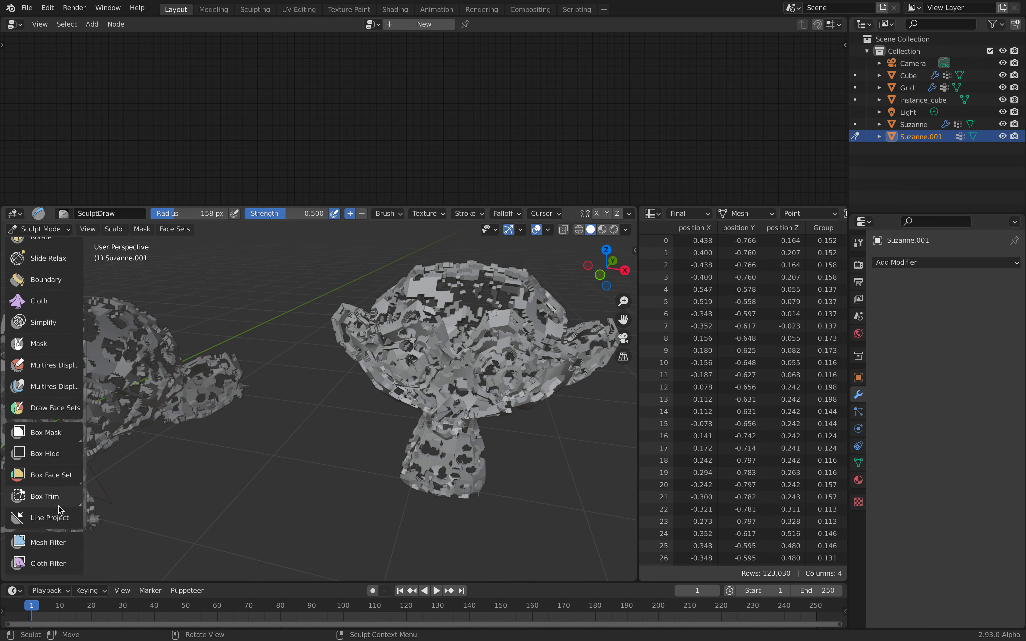
click(57, 545)
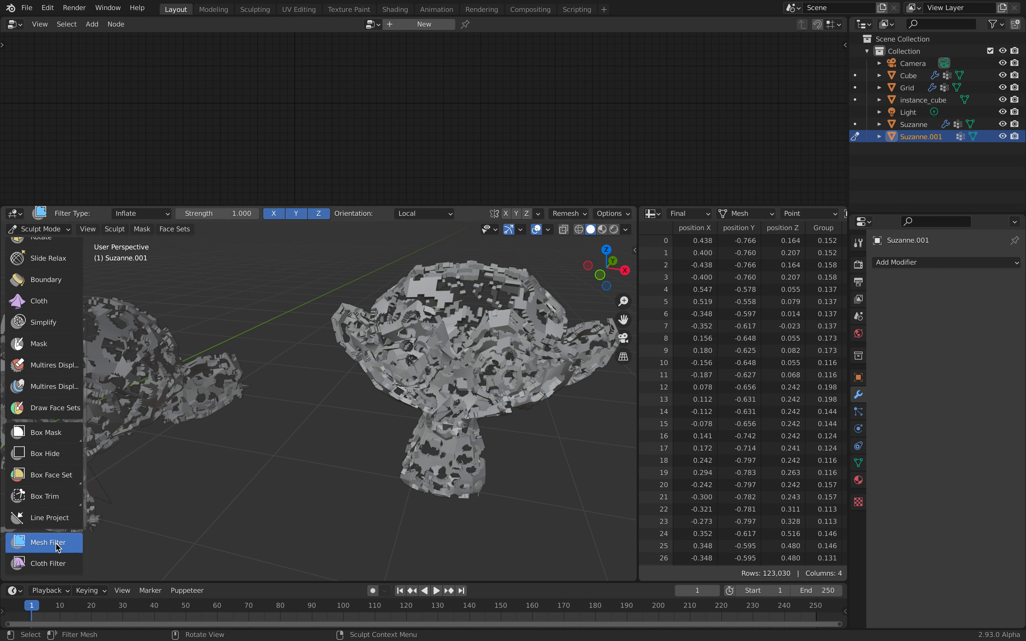
Set the mesh filter type to Sharpen and apply it repeatedly to the duplicated monkey.
click(127, 214)
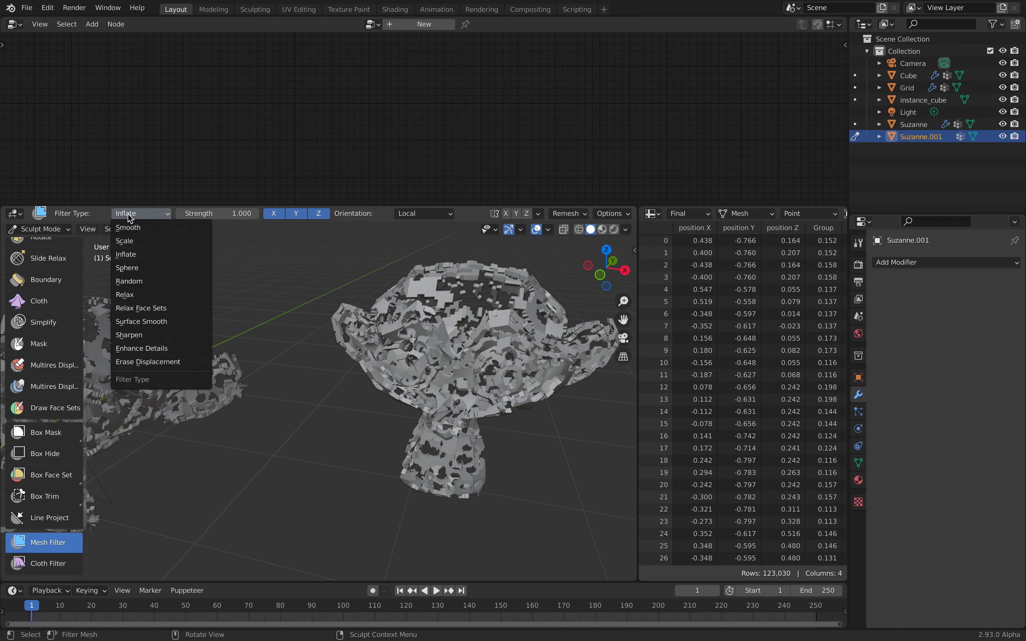
click(143, 336)
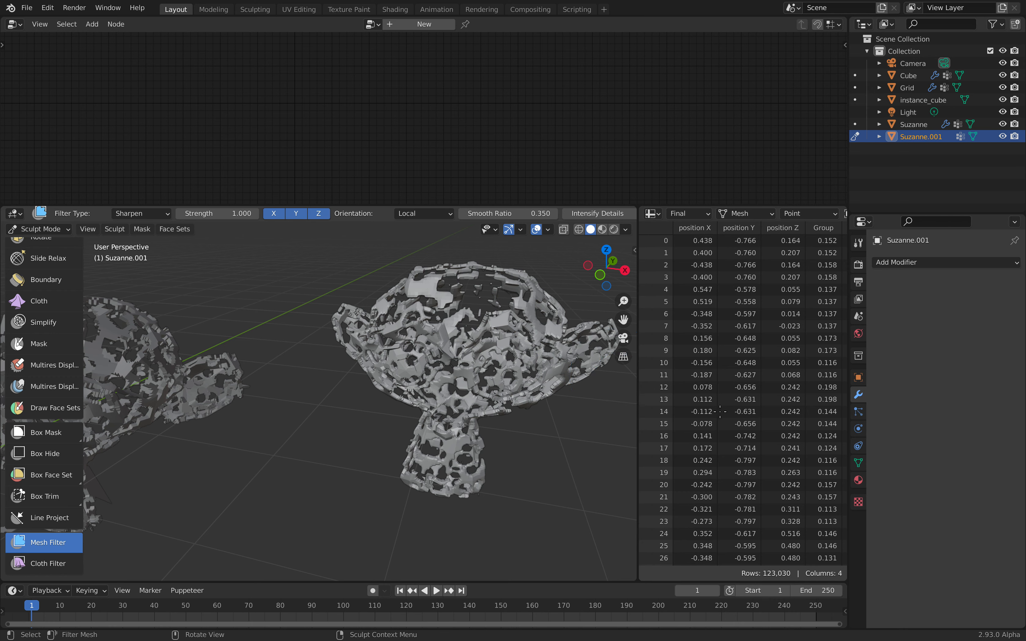
drag(491, 347, 635, 396)
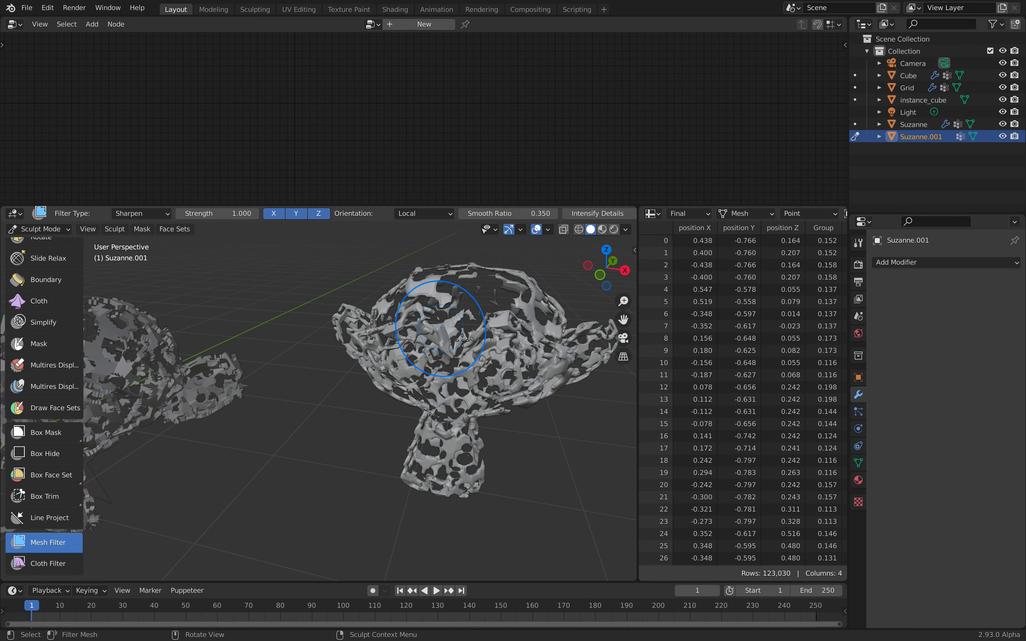
drag(502, 364, 412, 335)
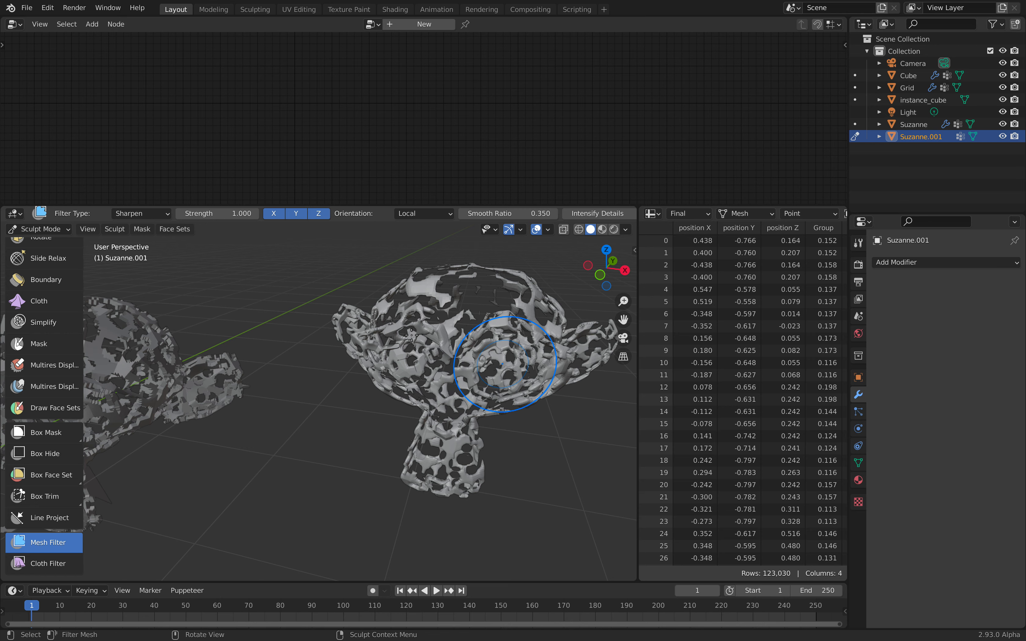
Return to Object Mode and shade the duplicated monkey smooth.
click(60, 234)
click(362, 291)
middle_drag(461, 327, 399, 338)
scroll(401, 341, up, 4)
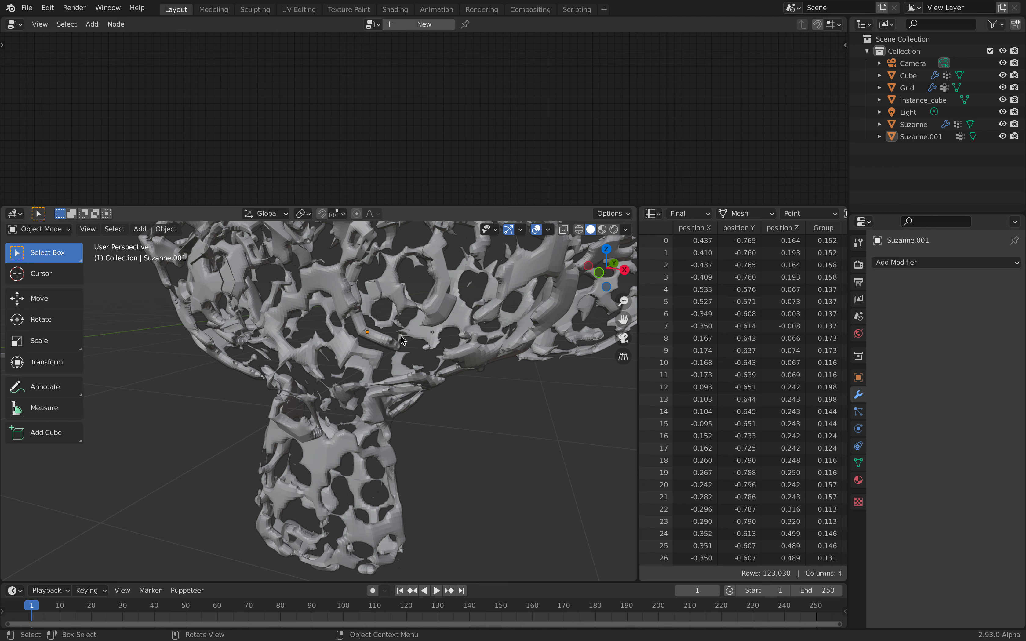
click(402, 339)
right_click(401, 339)
click(383, 338)
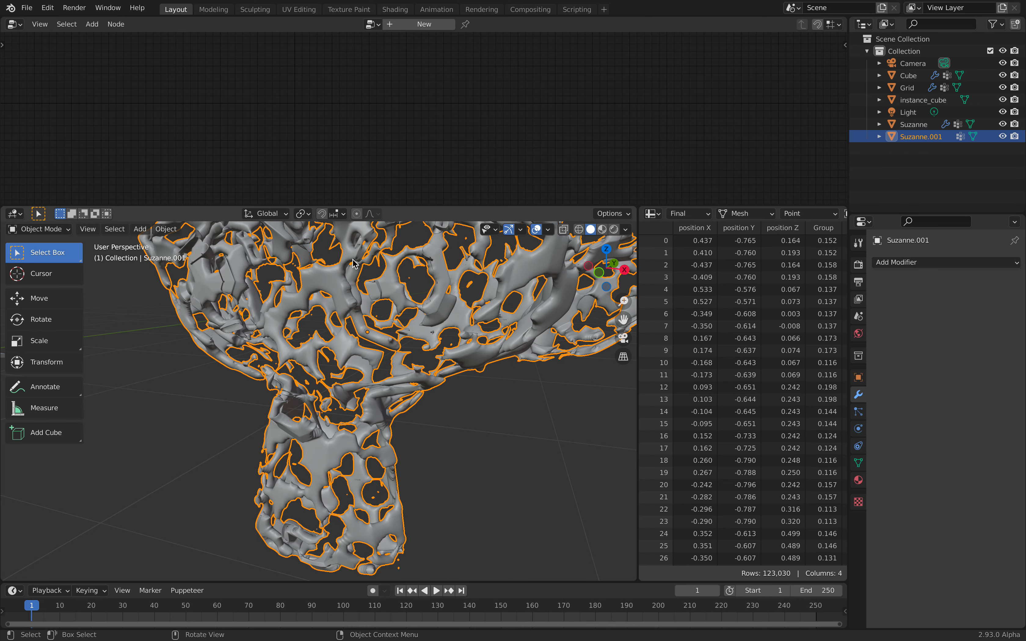
Examine the surface of the sharpened monkey up close and compare it with the original monkey.
click(474, 424)
scroll(473, 422, down, 5)
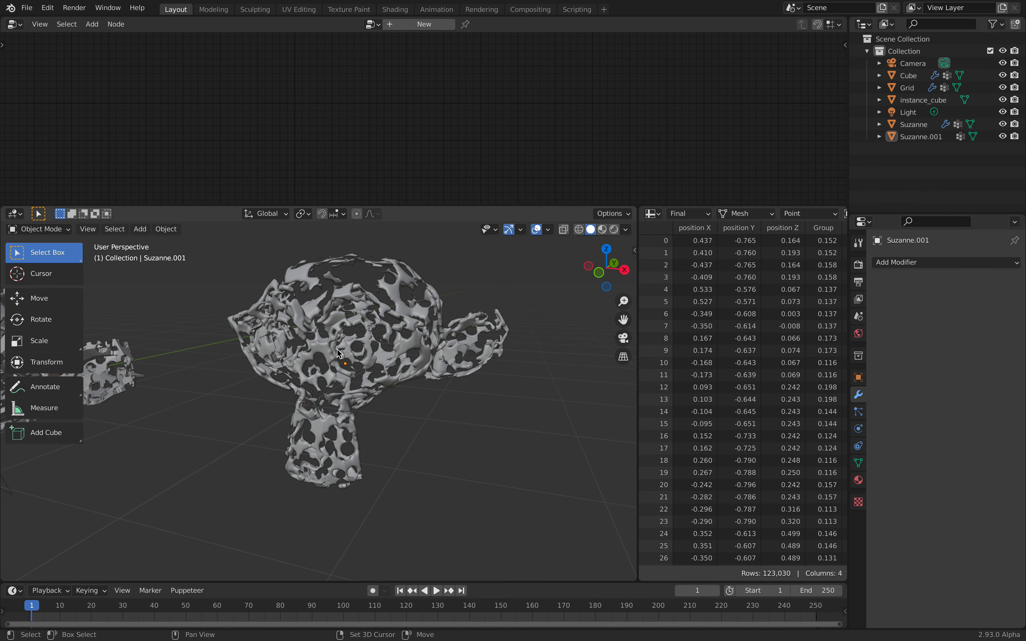
scroll(339, 353, up, 8)
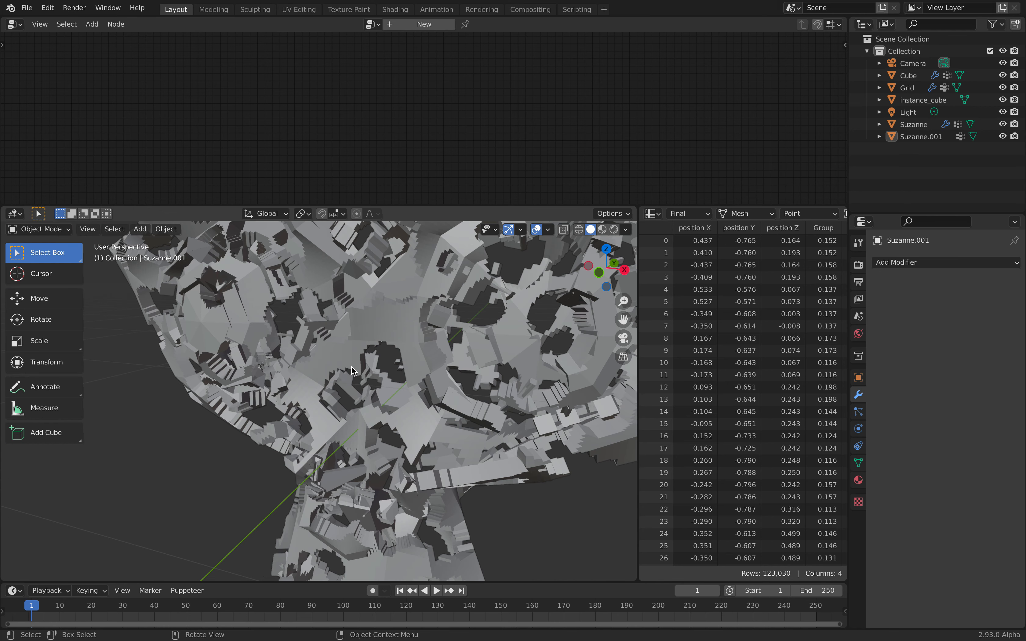
scroll(365, 349, down, 9)
shift+middle_drag(365, 349, 178, 345)
scroll(349, 350, up, 3)
middle_drag(332, 353, 354, 369)
scroll(355, 369, up, 1)
scroll(368, 356, down, 1)
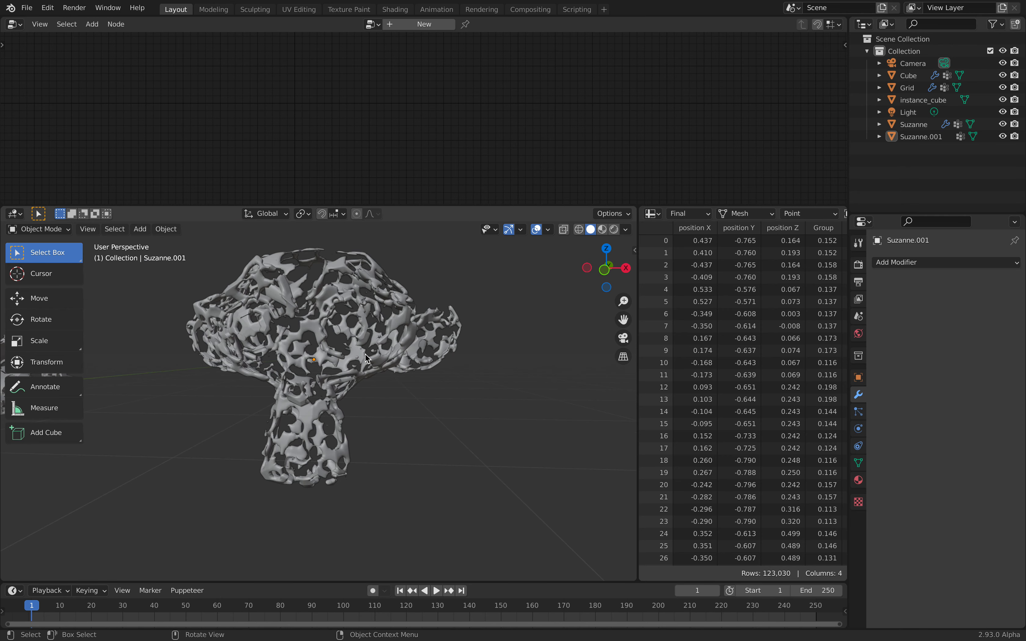
Select the masked cube and save the file.
click(365, 354)
scroll(361, 355, down, 5)
shift+middle_drag(193, 402, 392, 358)
click(323, 352)
scroll(197, 358, down, 1)
scroll(392, 358, up, 1)
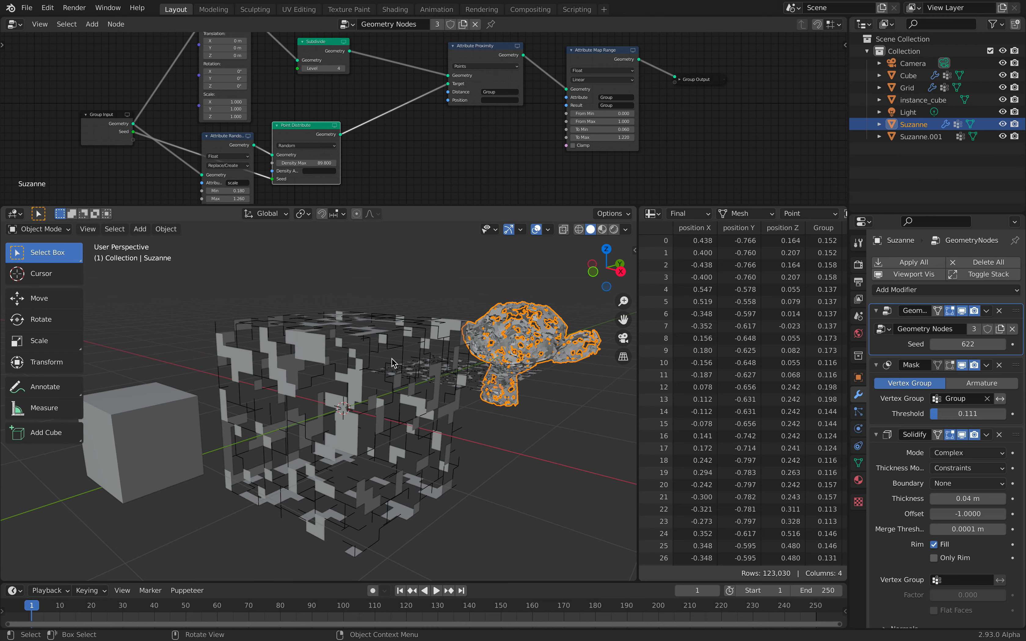
click(346, 362)
key(ctrl+s)
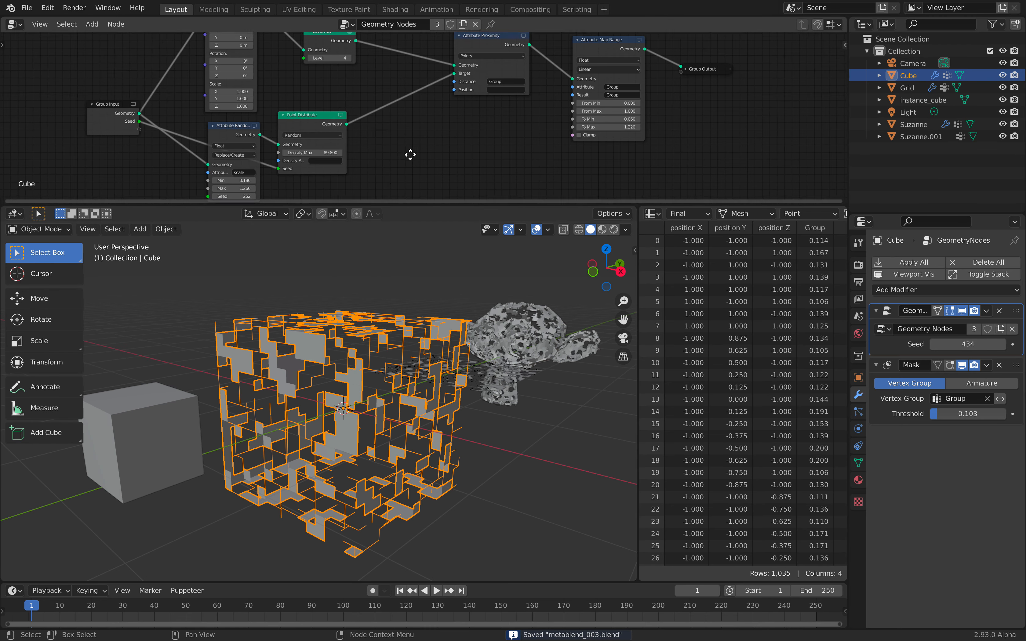
Add a Point Instance node to the cube's node tree and set its object to instance_cube.
middle_drag(410, 153, 348, 111)
key(shift+a)
click(395, 36)
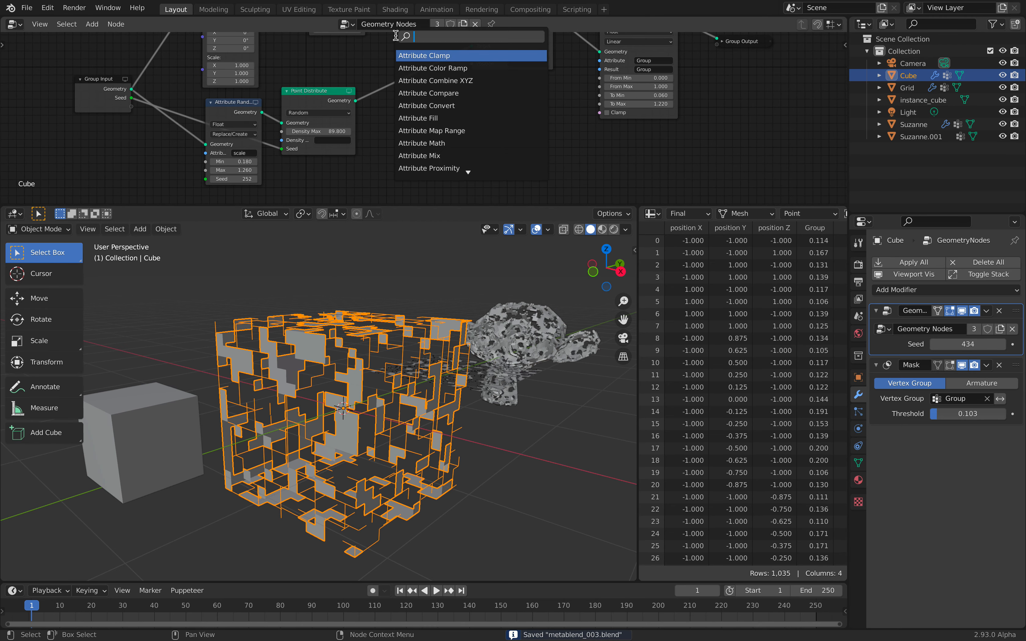
text(inst)
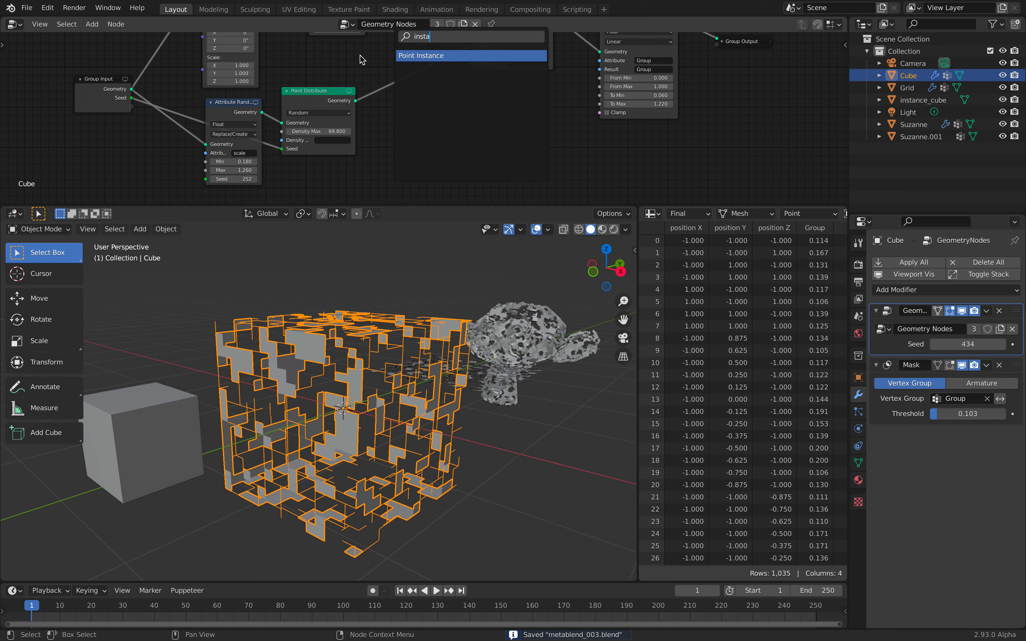
text(a)
key(Return)
click(396, 105)
click(421, 145)
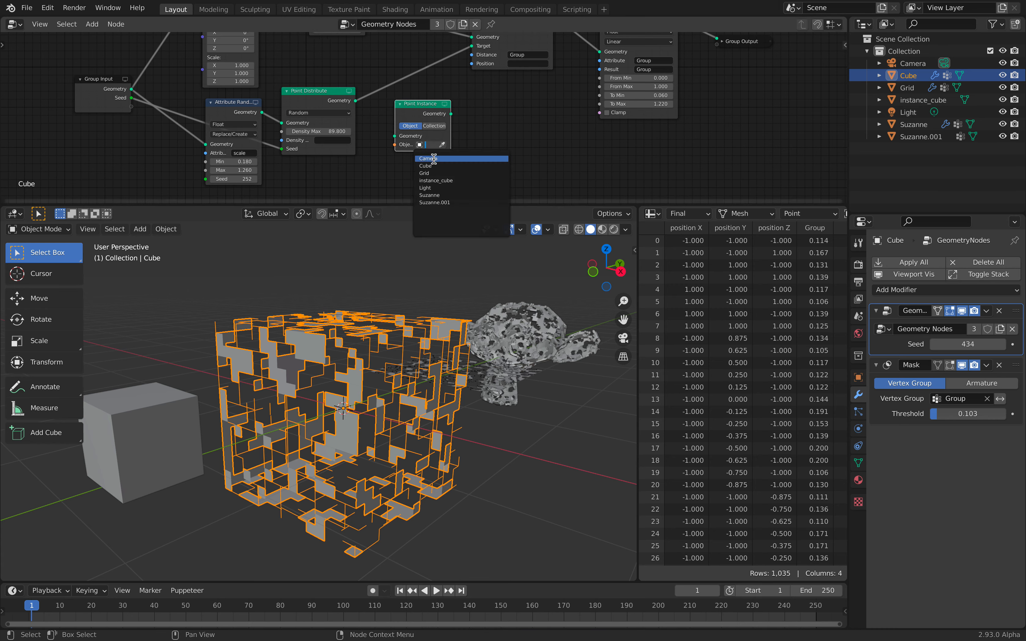
key(Return)
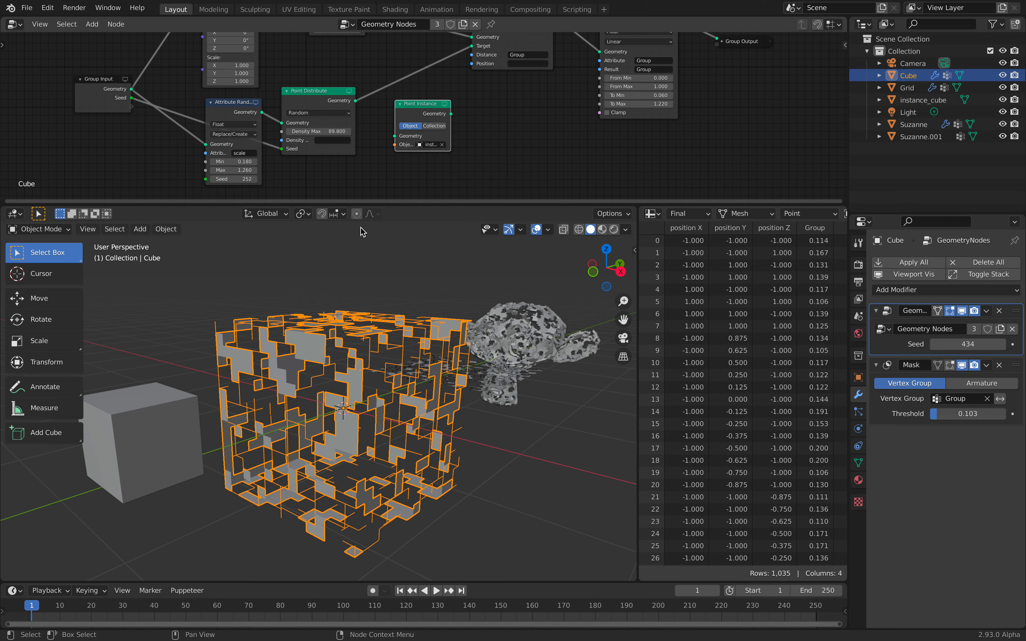
Connect the Point Distribute geometry output to the Point Instance node's geometry input.
scroll(347, 107, up, 1)
drag(229, 103, 213, 113)
drag(350, 99, 357, 109)
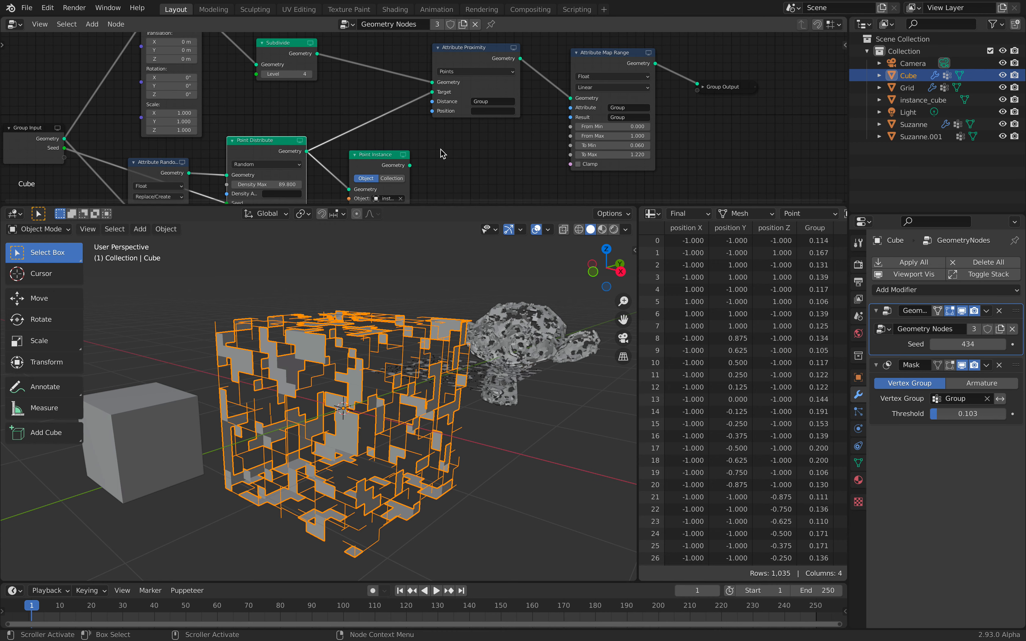
Set the Subdivide node's level to 2.
drag(409, 165, 431, 97)
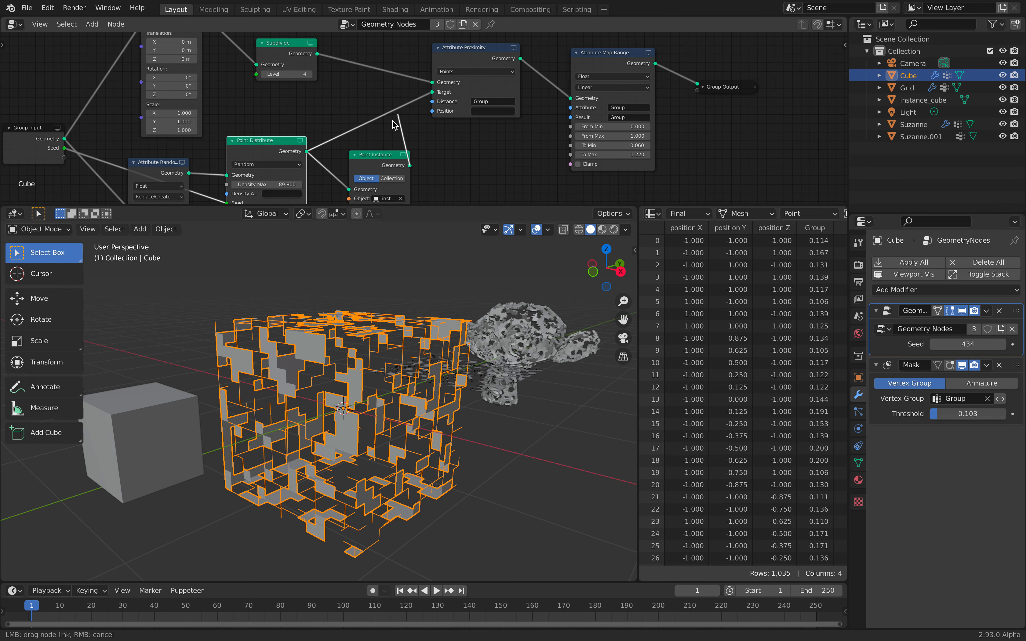
drag(282, 77, 282, 74)
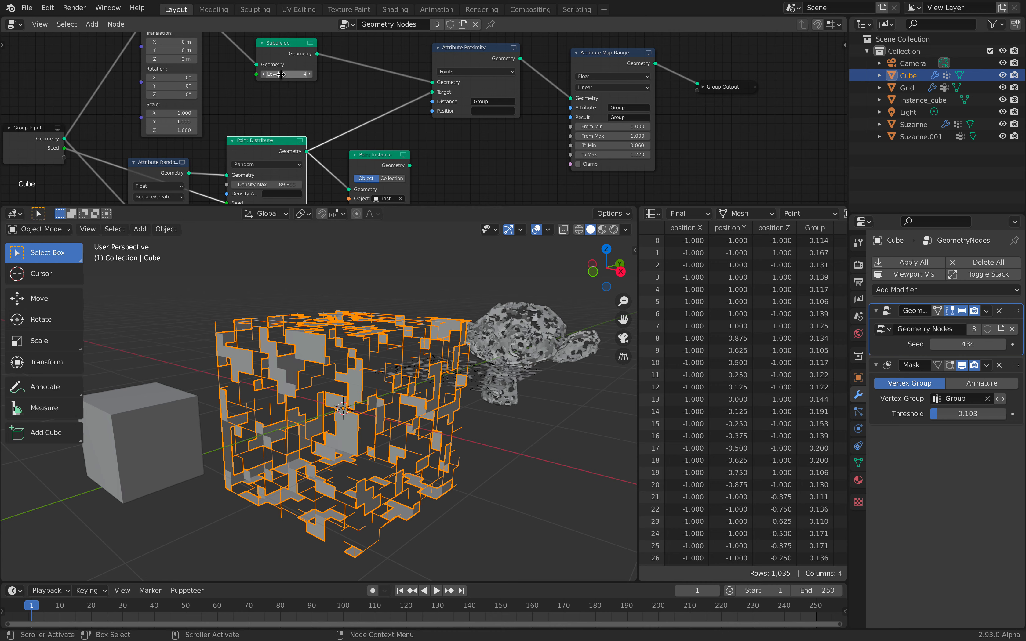
text(2)
key(Return)
Connect the Point Instance geometry output to Attribute Proximity's Target input and raise the Subdivide level to 4.
drag(409, 165, 431, 92)
drag(383, 154, 373, 113)
click(310, 74)
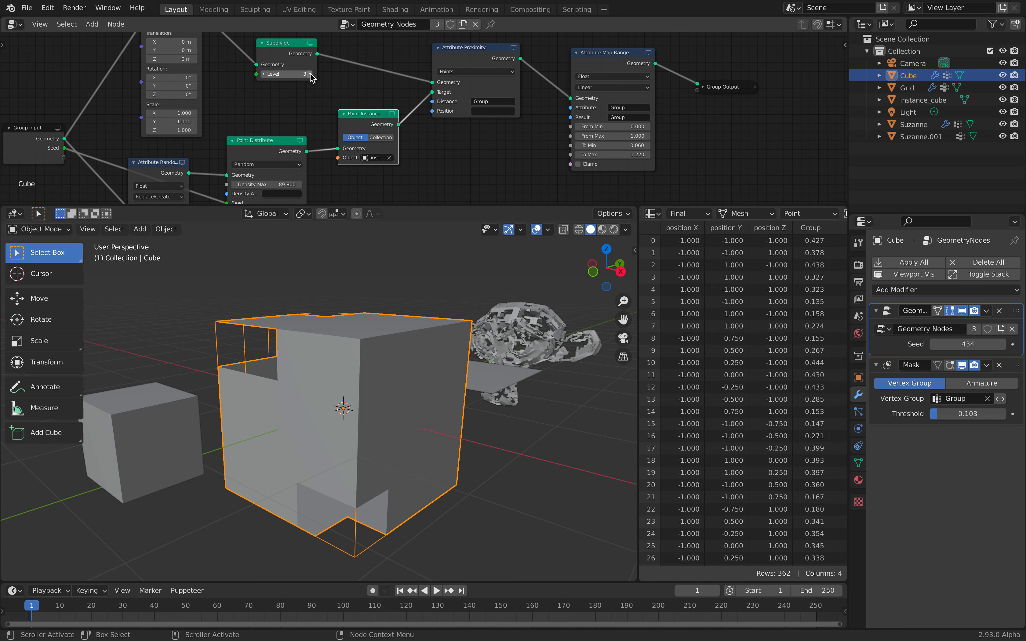
Switch the Attribute Proximity node's target geometry to Edges and set the Attribute Map Range node's To Max to 3.000.
click(465, 72)
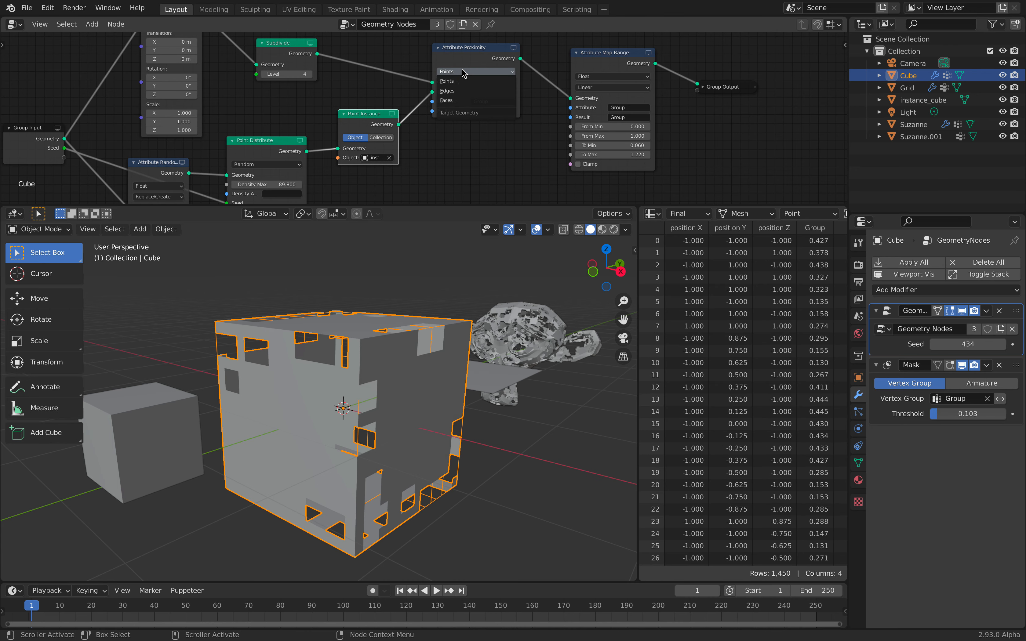
click(447, 90)
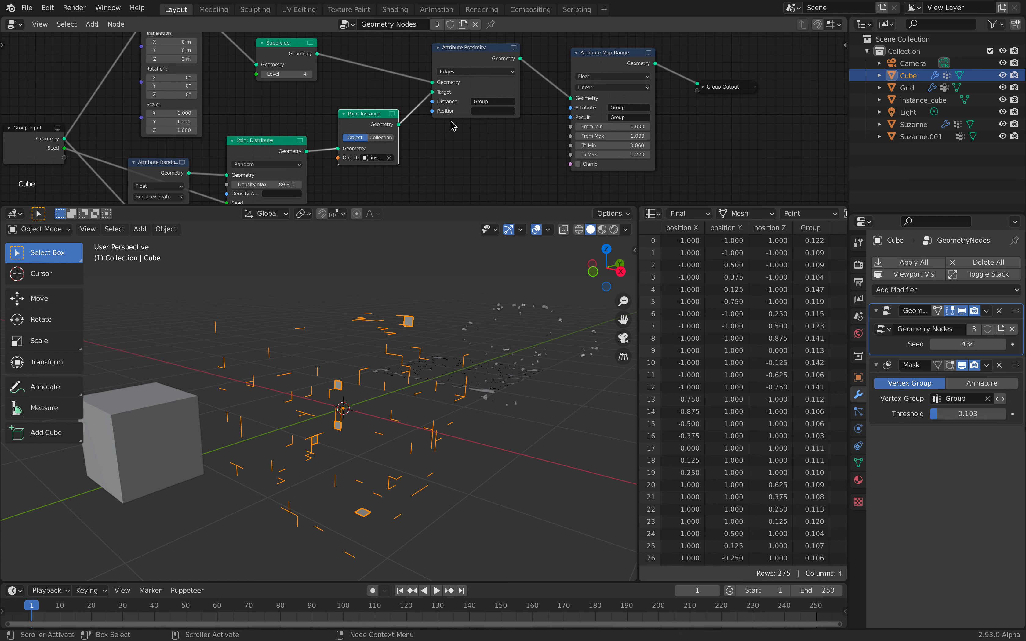
middle_drag(506, 100, 402, 97)
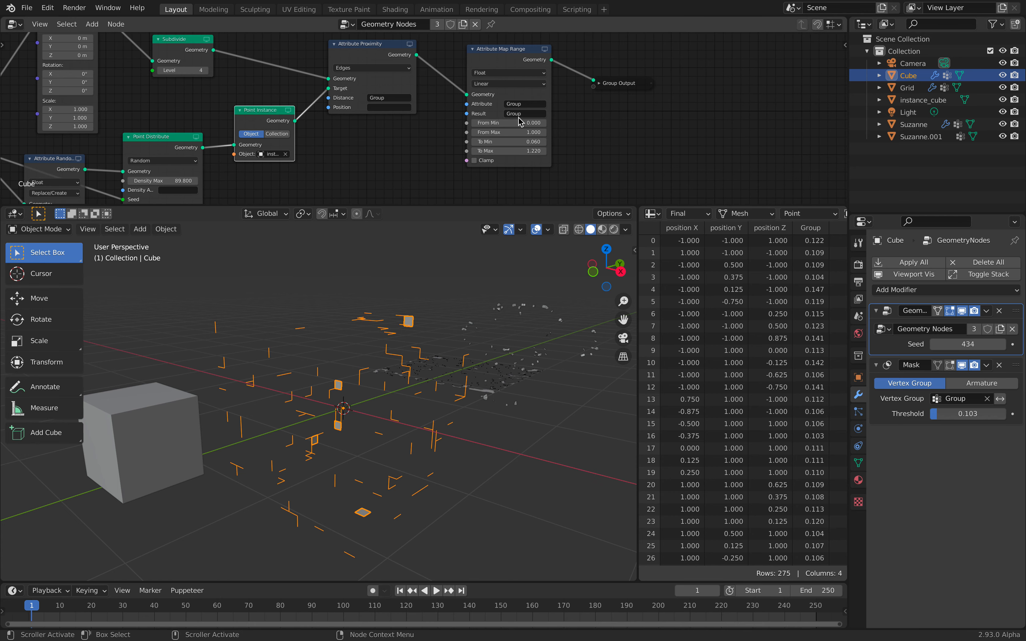
drag(509, 151, 670, 151)
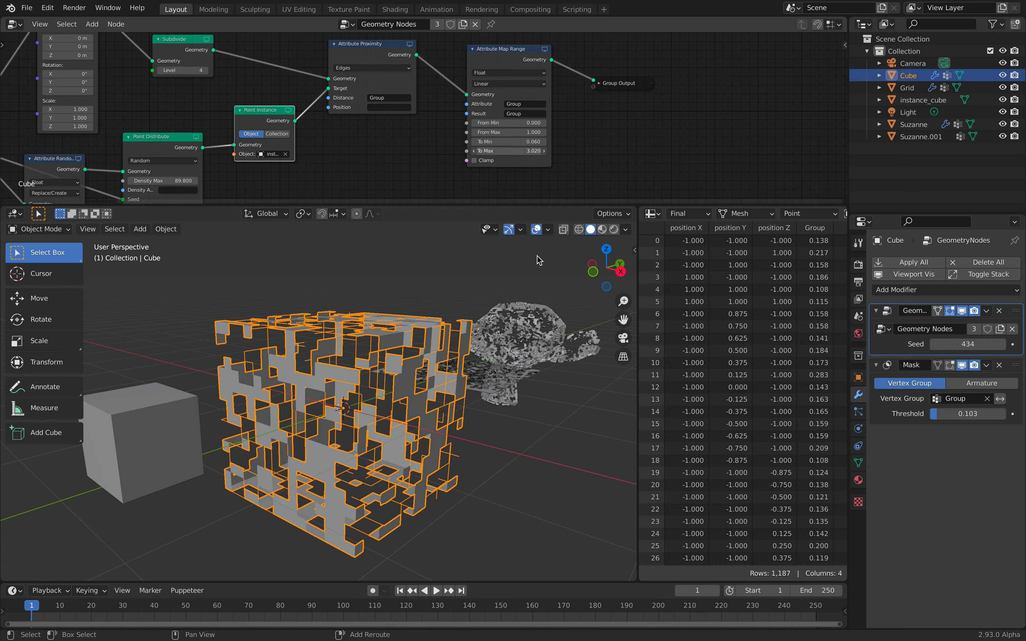
Examine the masked cube, grid and monkey from several angles with nothing selected.
middle_drag(466, 356, 384, 374)
scroll(385, 374, up, 4)
shift+middle_drag(380, 531, 304, 227)
scroll(345, 411, down, 4)
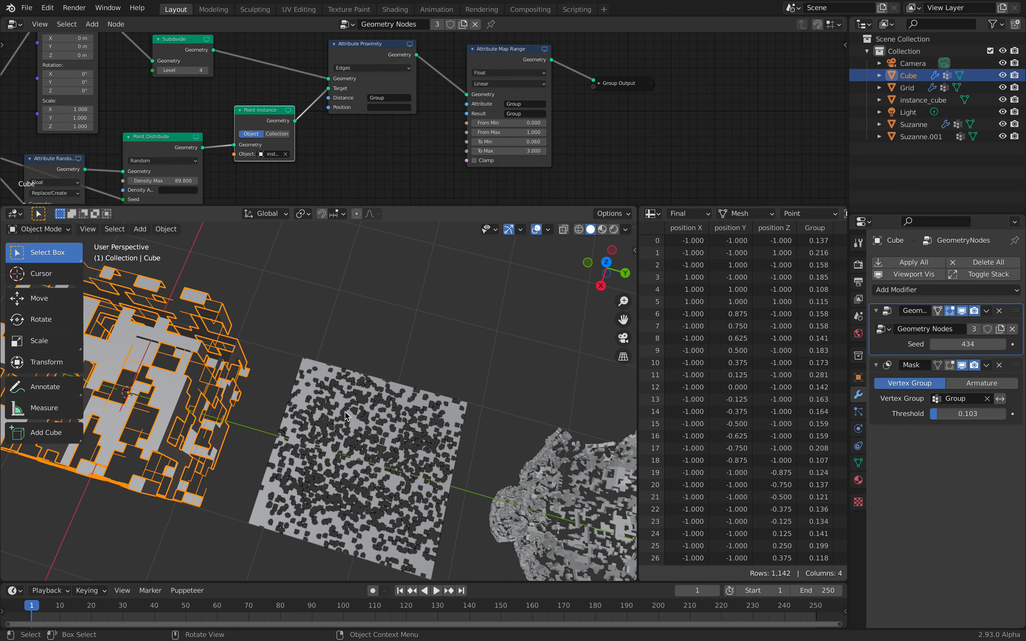
click(324, 320)
middle_drag(362, 402, 398, 397)
middle_drag(364, 479, 415, 396)
scroll(397, 373, down, 4)
scroll(398, 374, up, 2)
middle_drag(282, 172, 426, 131)
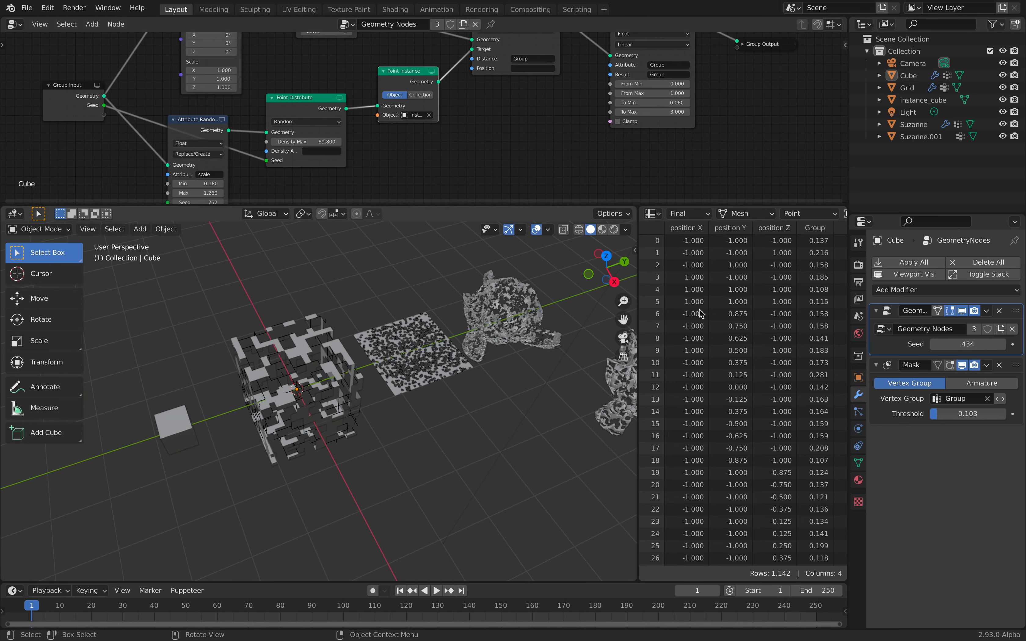
Change the cube's Geometry Nodes seed, and set the grid's seed to 626.
mouse_move(954, 344)
mouse_down()
mouse_move(986, 343)
mouse_move(974, 344)
mouse_up()
click(446, 345)
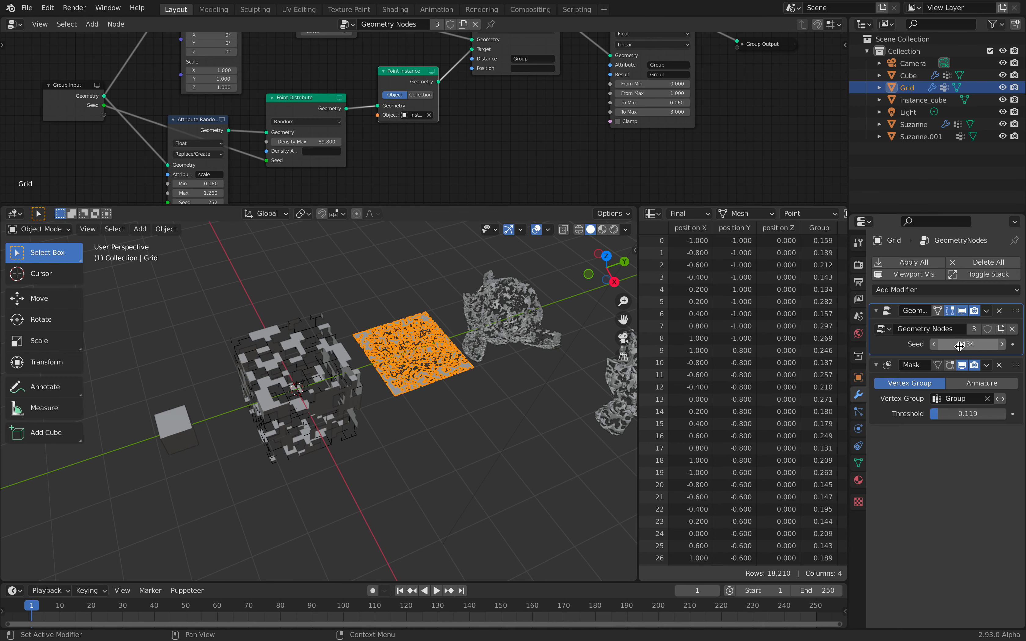
drag(959, 345, 1005, 344)
shift+middle_drag(602, 373, 467, 352)
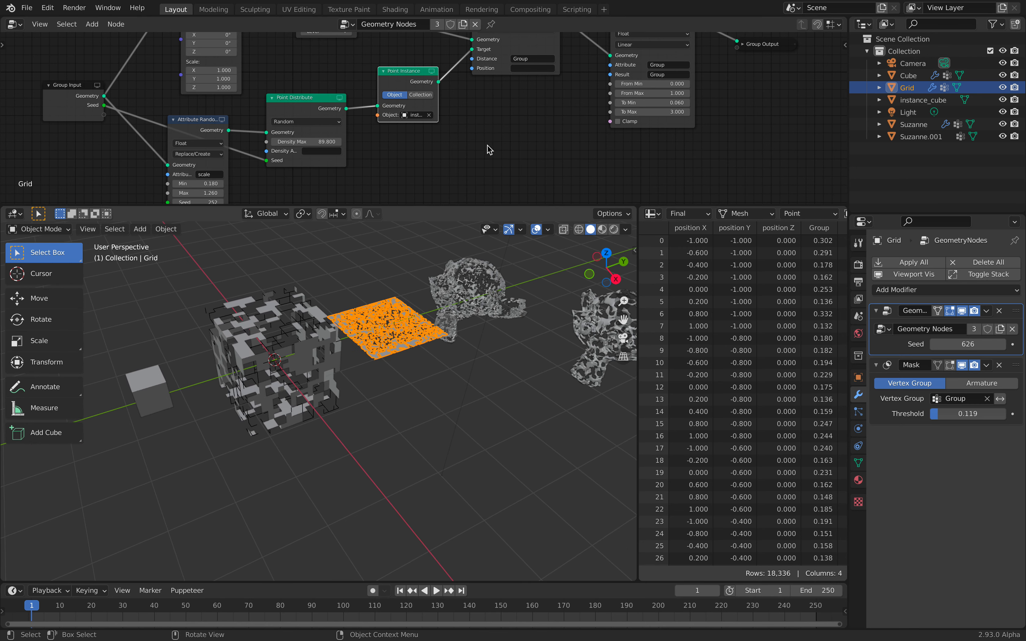
Enlarge the node editor and tidy the layout of the Point Distribute, Attribute Proximity and Attribute Map Range nodes.
drag(487, 203, 449, 333)
middle_drag(427, 226, 429, 242)
scroll(402, 204, up, 2)
drag(275, 172, 277, 193)
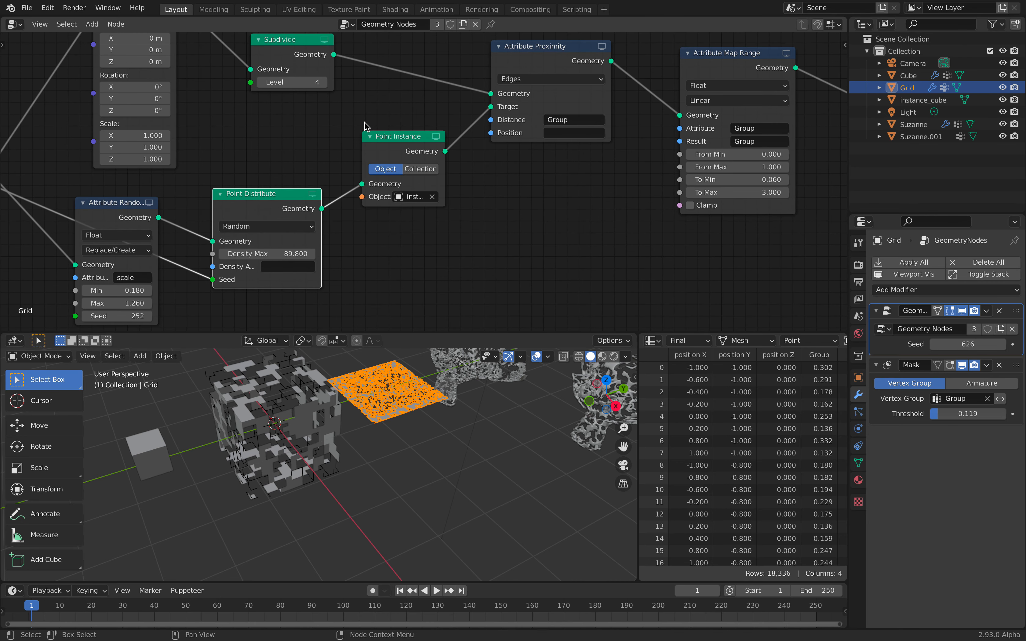
middle_drag(366, 126, 396, 181)
mouse_move(557, 109)
mouse_down()
mouse_move(584, 97)
mouse_move(568, 95)
mouse_up()
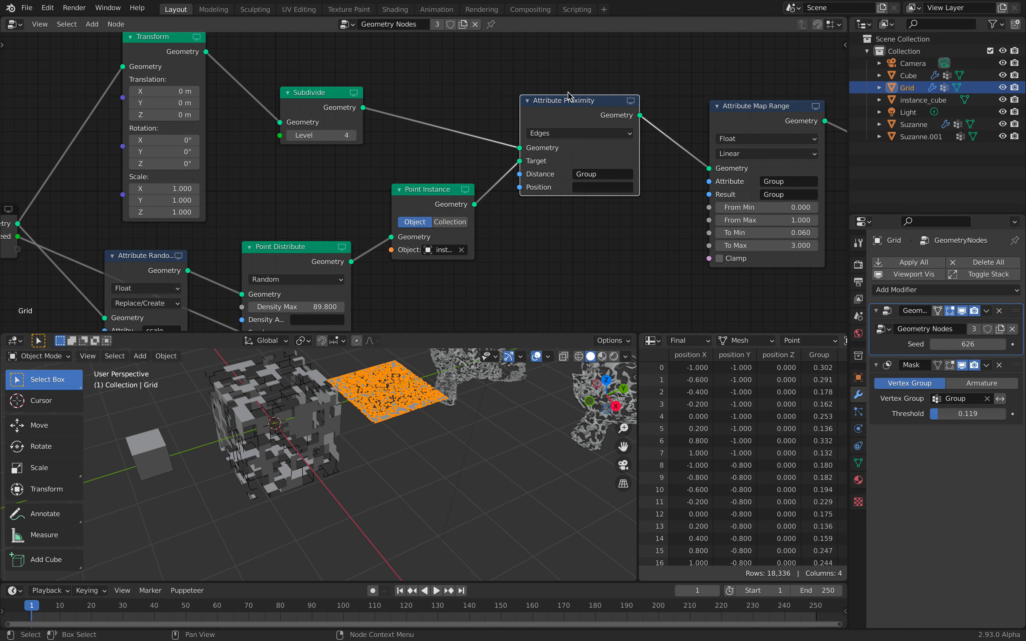
drag(728, 111, 698, 106)
middle_drag(705, 297, 551, 257)
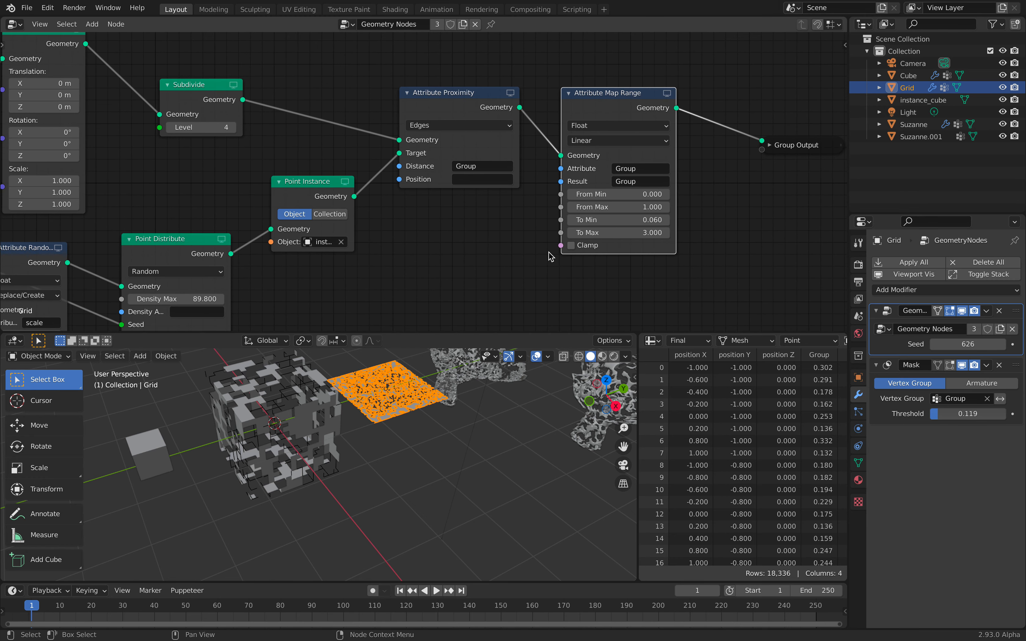
drag(603, 106, 611, 109)
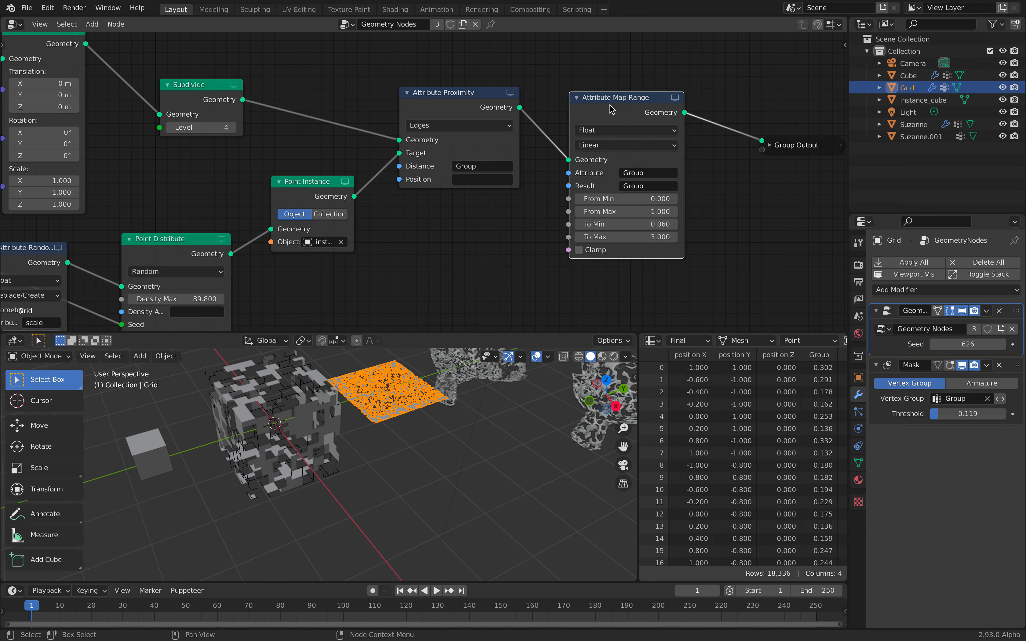
Examine the masked cube and grid up close alongside the complete node chain.
scroll(430, 148, up, 1)
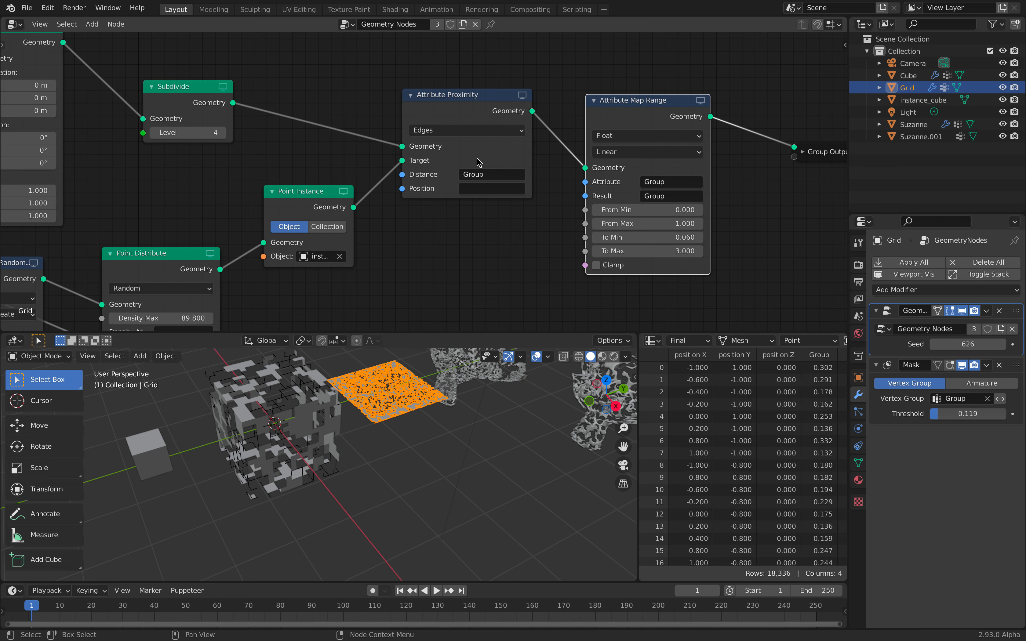
scroll(399, 420, up, 3)
scroll(399, 419, up, 2)
middle_drag(444, 229, 434, 240)
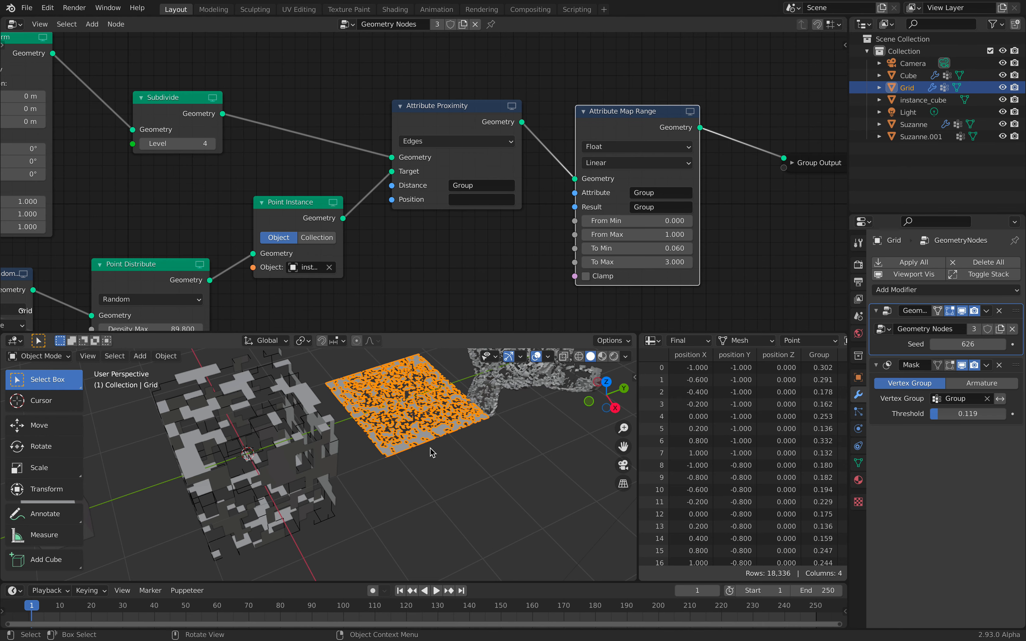
scroll(431, 452, up, 1)
middle_drag(258, 204, 315, 201)
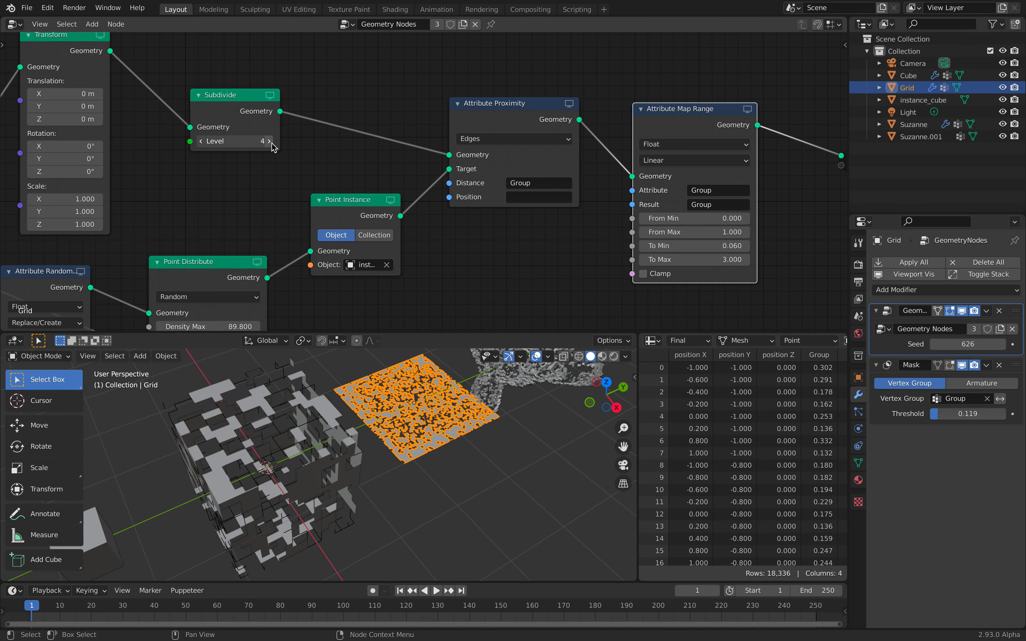